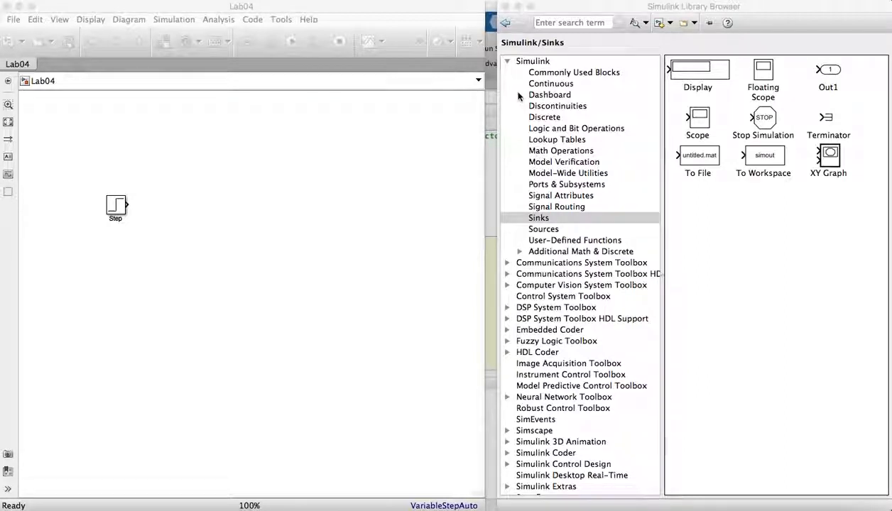
Examine the blocks available in the Simulink Sources and Sinks libraries.
left_click(559, 231)
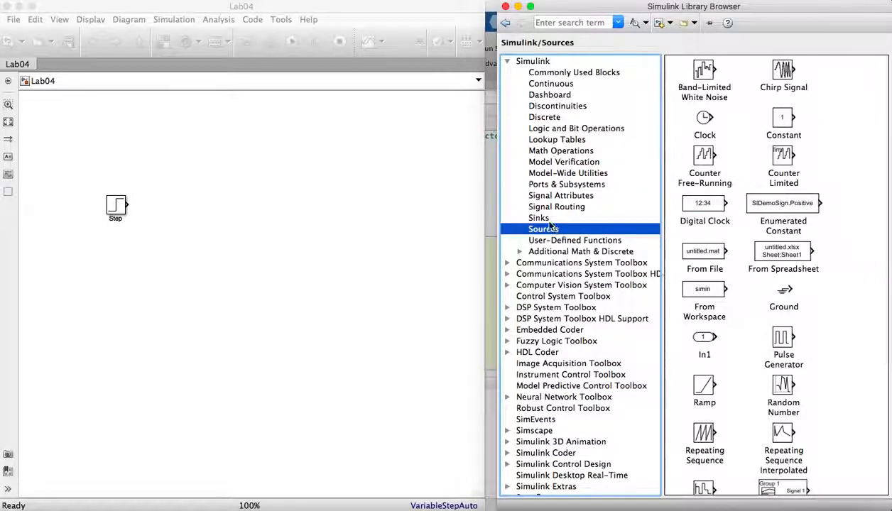
left_click(543, 220)
left_click(546, 232)
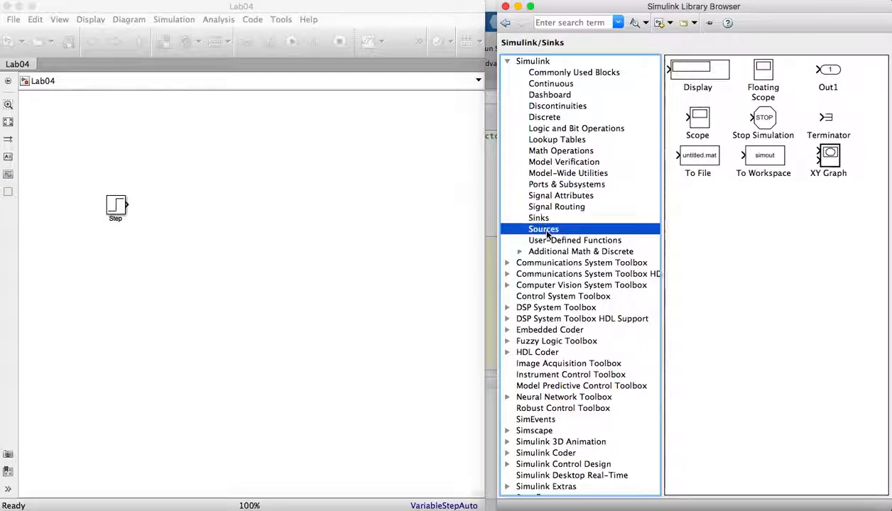
scroll(769, 440, "down", 5)
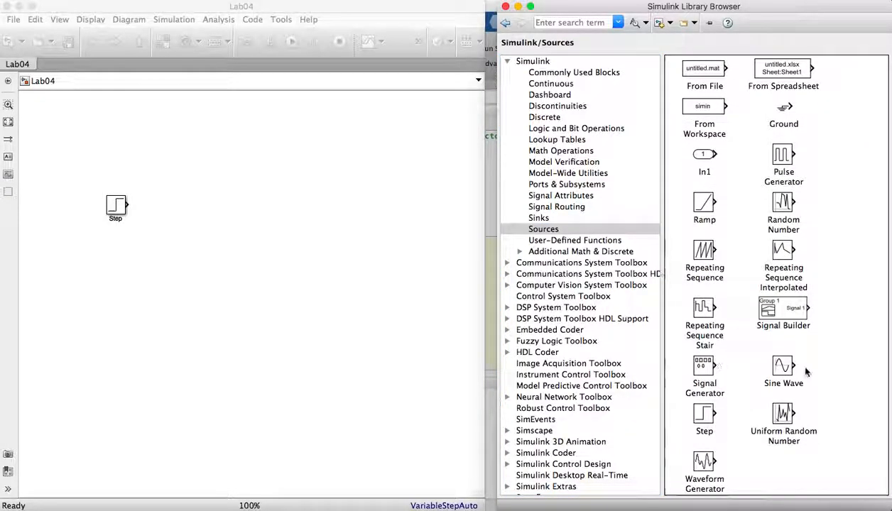
mouse_move(799, 369)
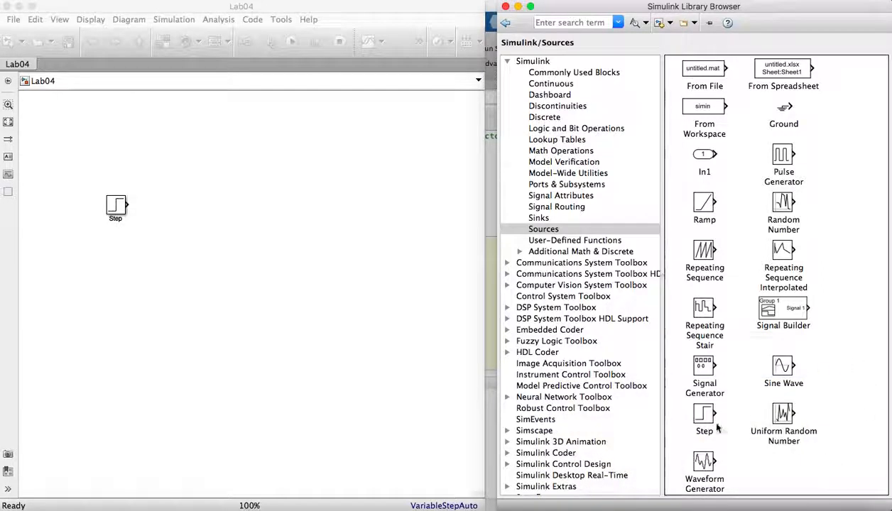
mouse_move(815, 309)
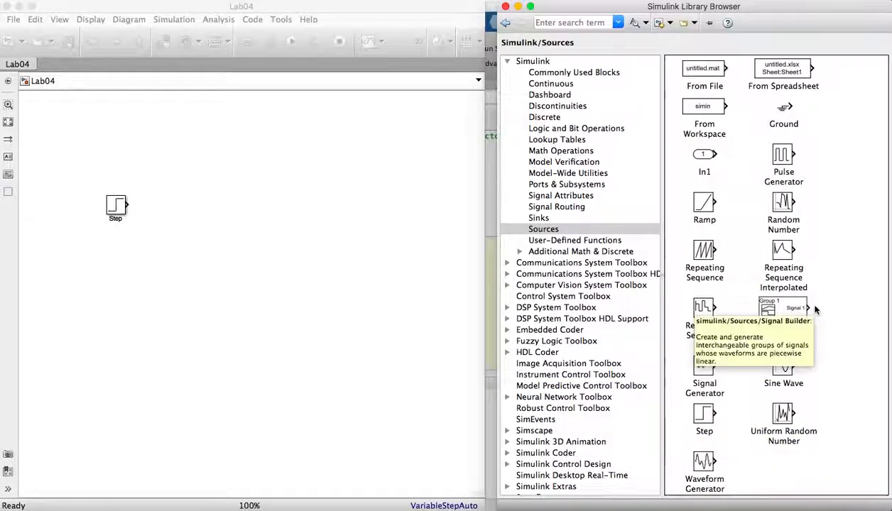
scroll(747, 142, "up", 5)
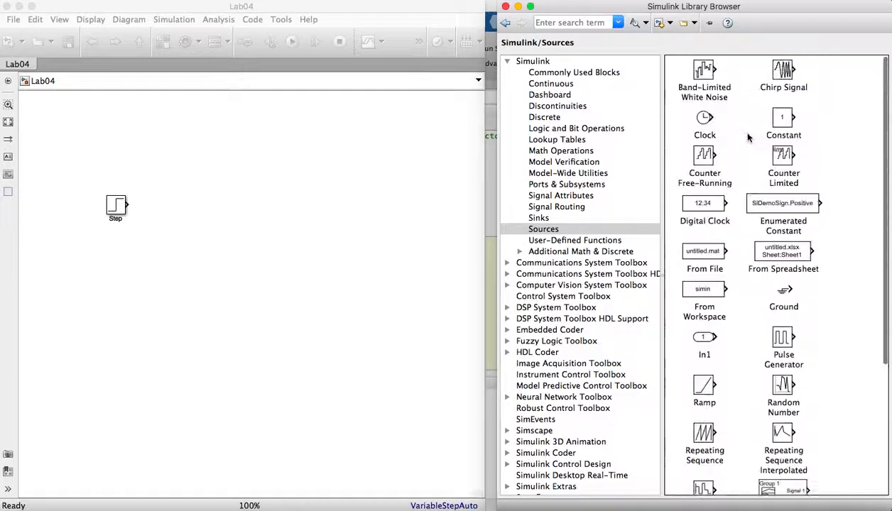
left_click(538, 220)
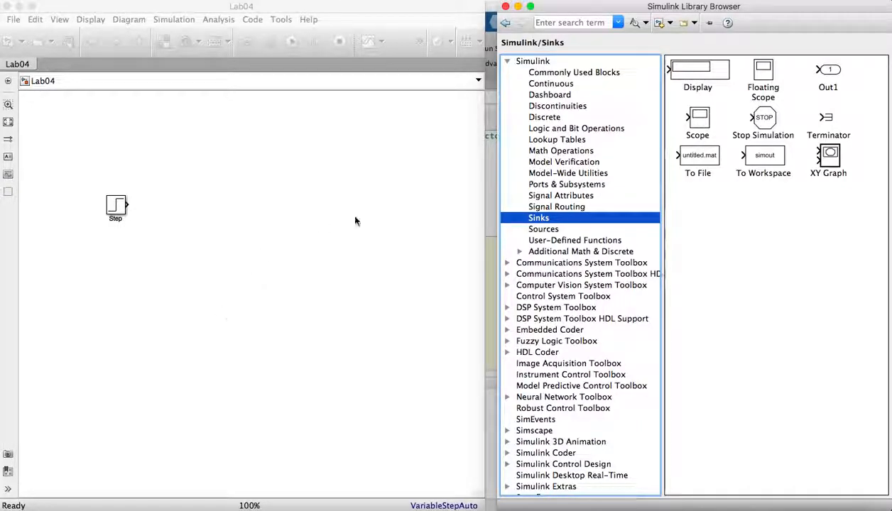
Add a Subtract block from the Math Operations library beside the Step block in the Lab04 model.
left_click(532, 152)
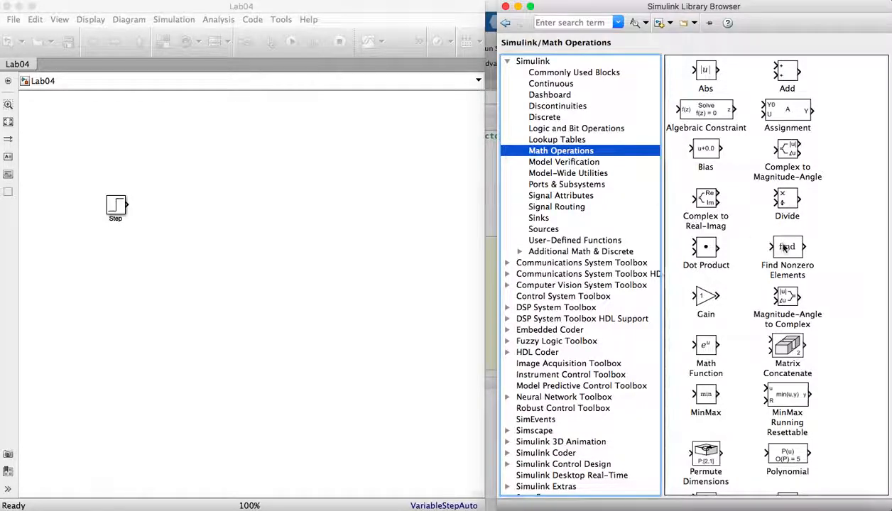
scroll(774, 284, "down", 4)
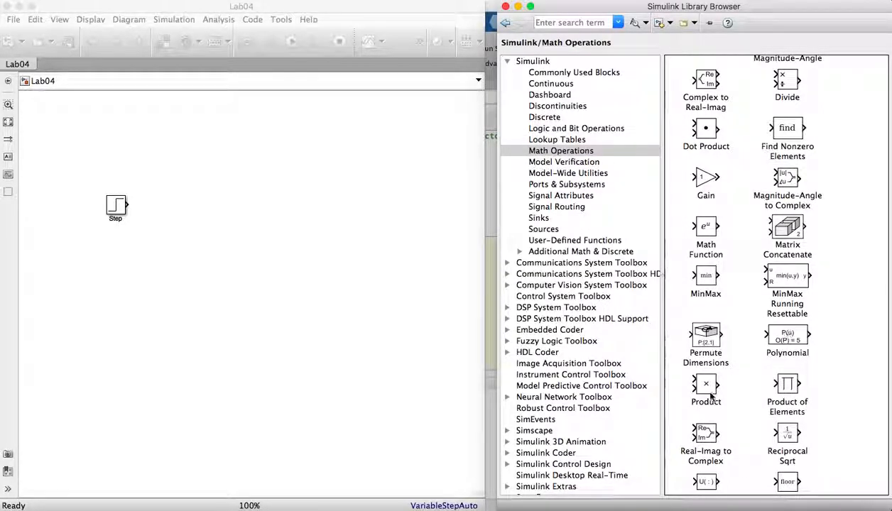
scroll(707, 402, "down", 2)
scroll(707, 402, "down", 10)
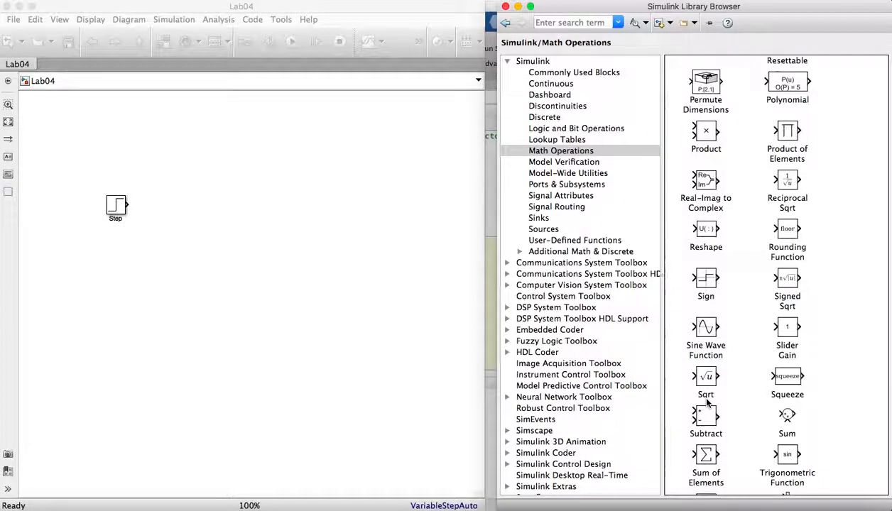
scroll(706, 402, "down", 2)
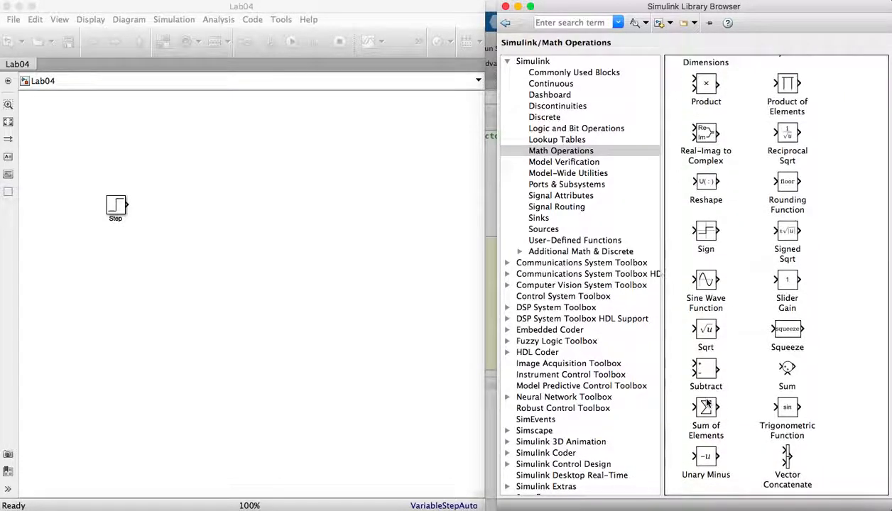
scroll(706, 402, "down", 2)
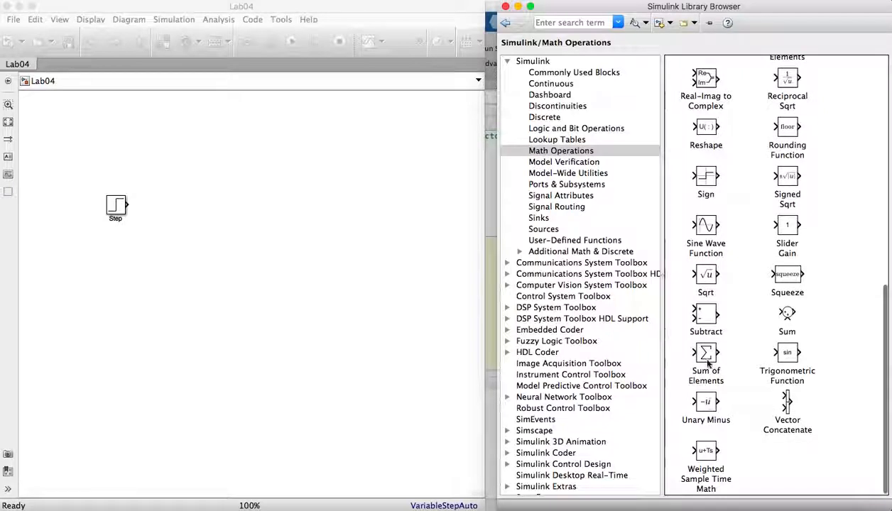
left_click_drag(704, 314, 157, 212)
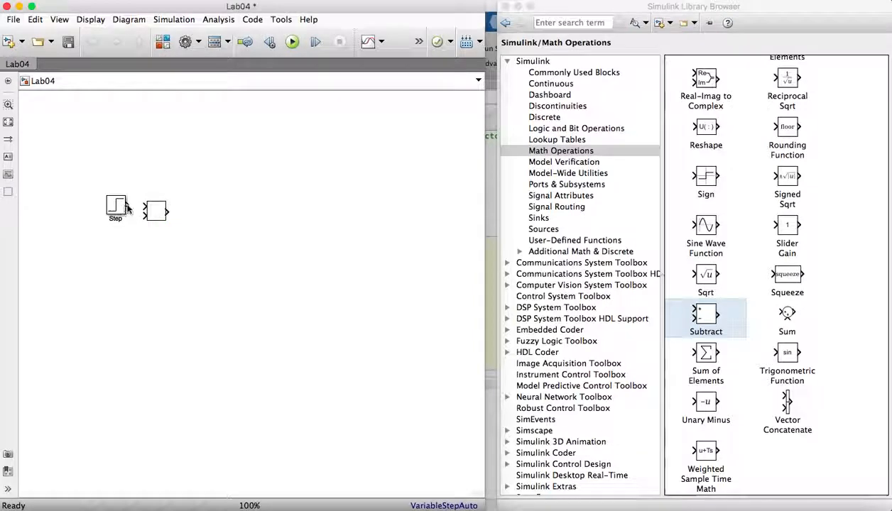
Connect the Step output to the Subtract block's plus input and move the Step block slightly farther from it.
left_click_drag(127, 208, 173, 208)
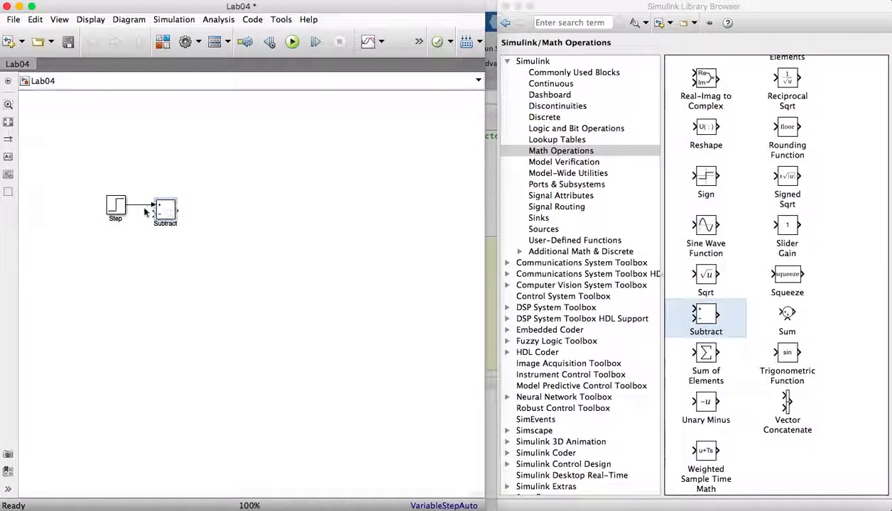
left_click(117, 215)
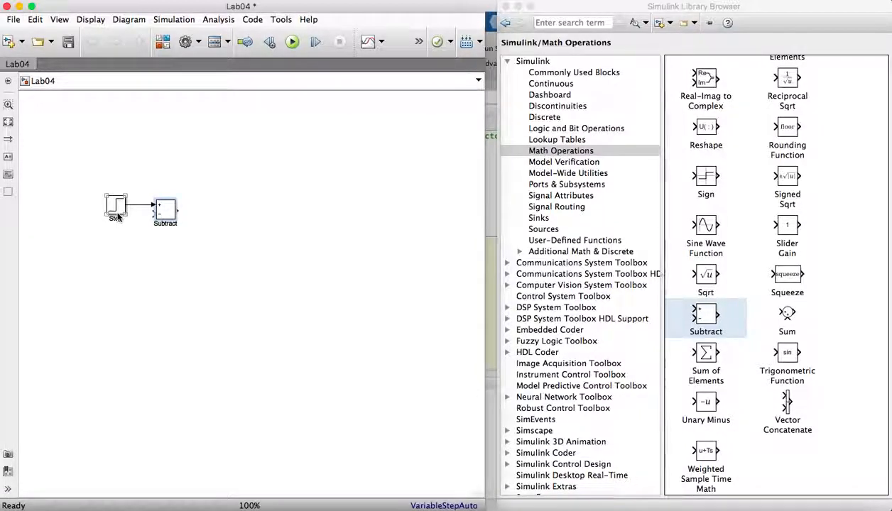
left_click(137, 229)
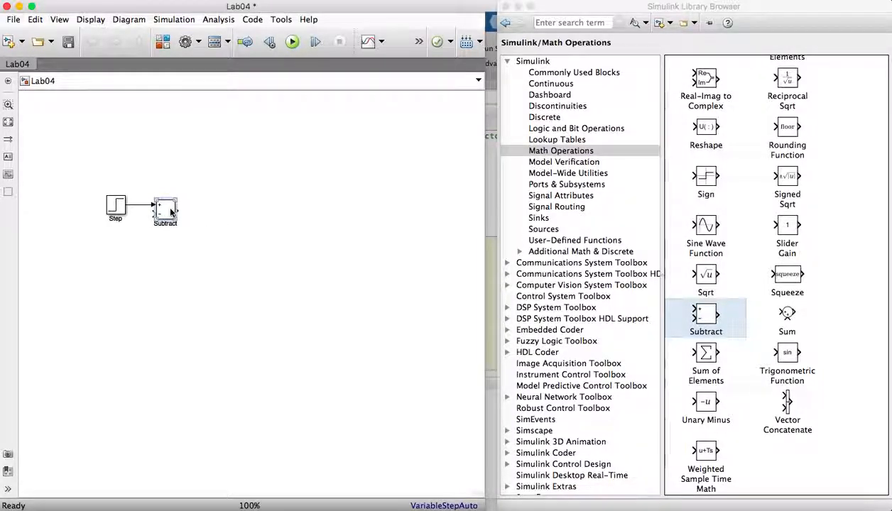
left_click_drag(117, 207, 110, 208)
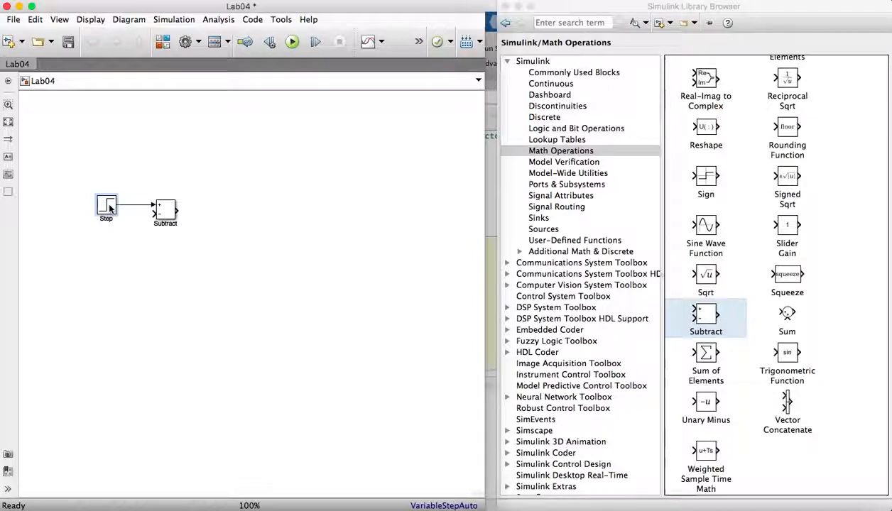
Add a PID Controller and a Transfer Fcn from the Continuous library, connected in series after the Subtract block.
left_click(545, 84)
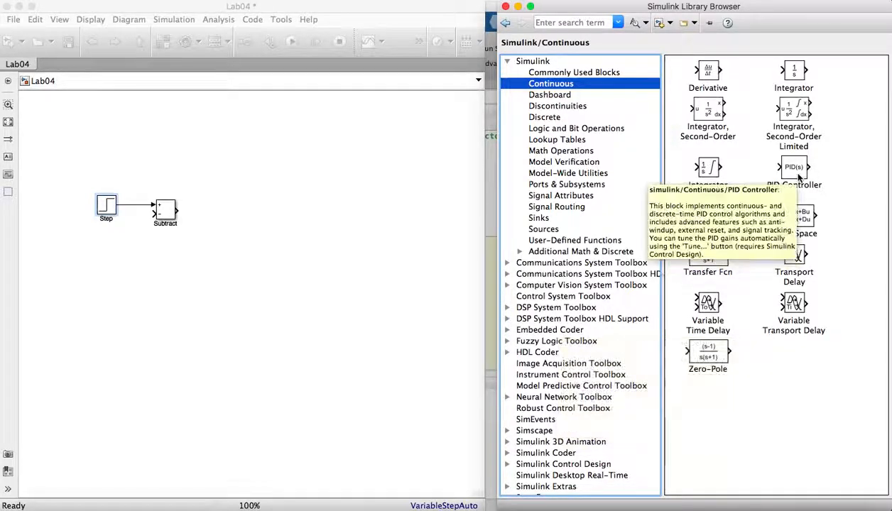
left_click_drag(798, 177, 195, 215)
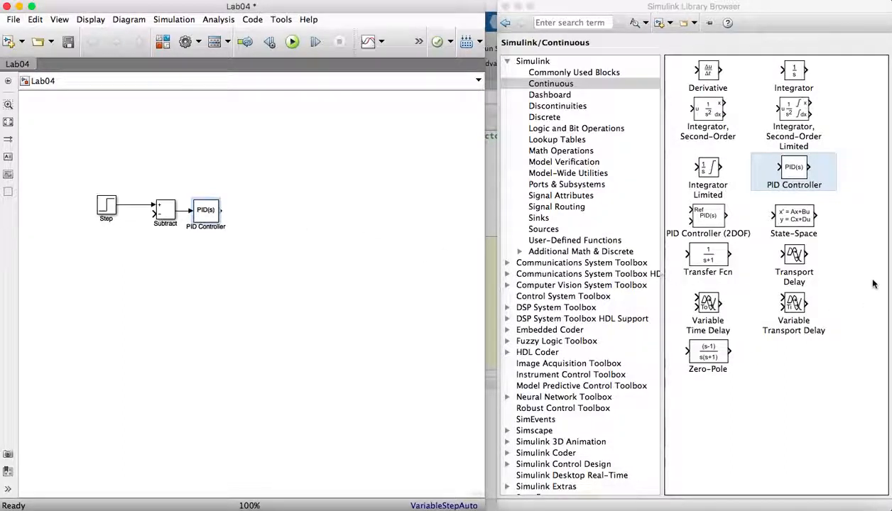
left_click_drag(721, 261, 269, 214)
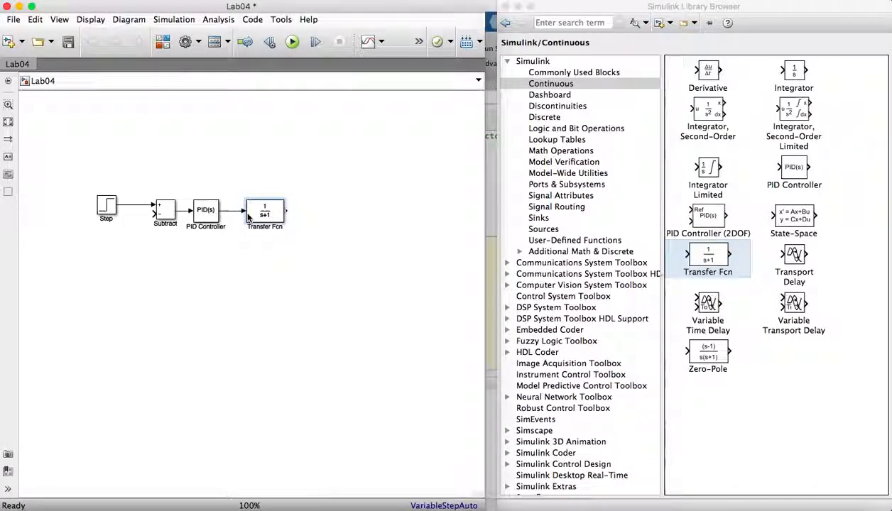
left_click(275, 217)
Add a Transport Delay after the Transfer Fcn and feed its output back to the Subtract block's minus input.
left_click(787, 261)
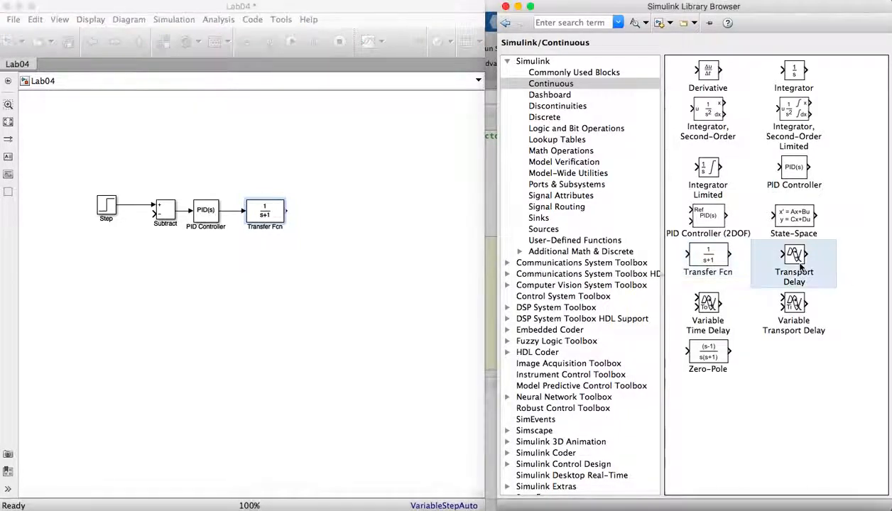
left_click_drag(528, 227, 330, 215)
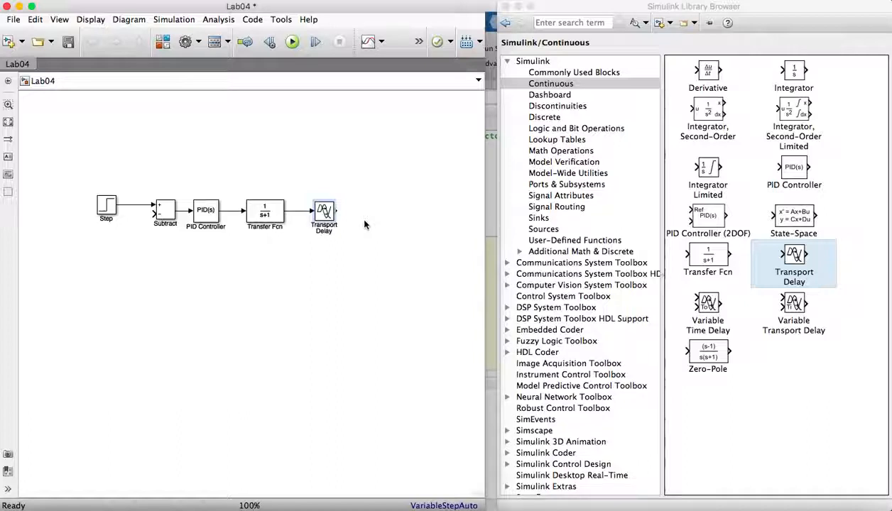
mouse_move(338, 210)
left_mouse_down()
mouse_move(227, 278)
mouse_move(151, 265)
mouse_move(152, 215)
left_mouse_up()
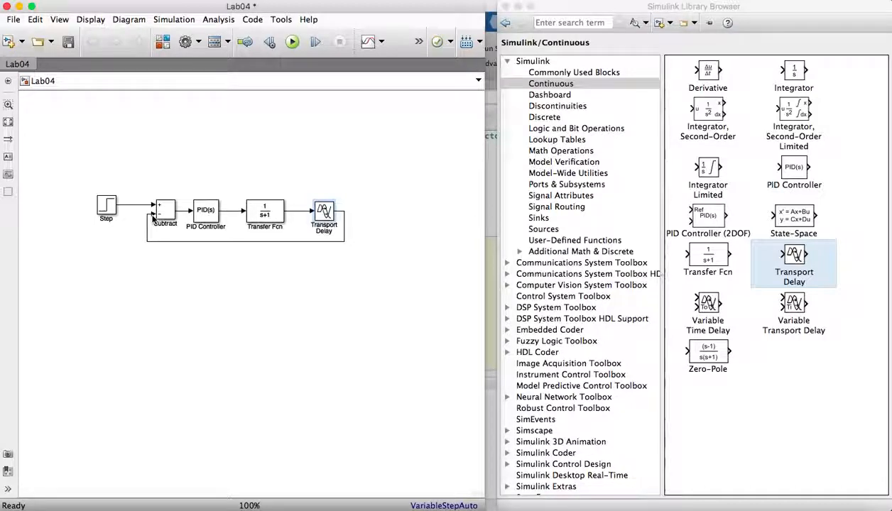
Set the PID Controller's proportional gain to Kc and its integral gain to Kc/tauI.
left_click(210, 215)
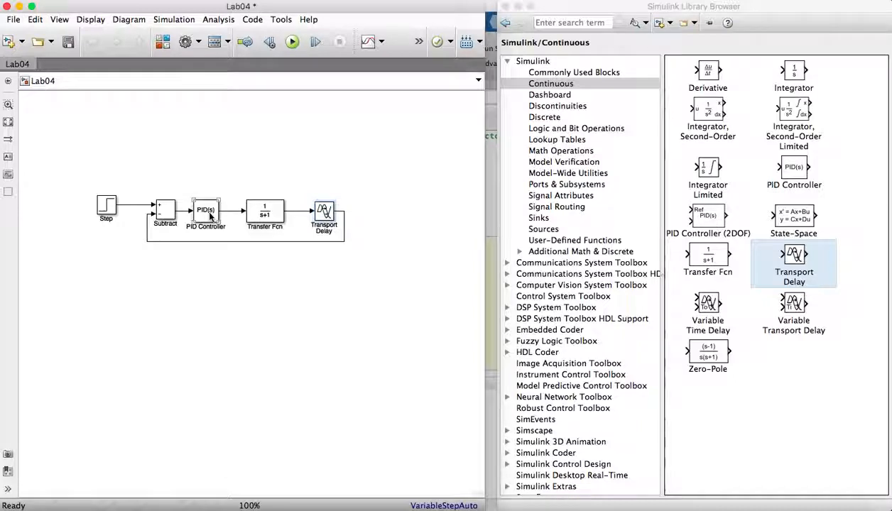
double_click(210, 215)
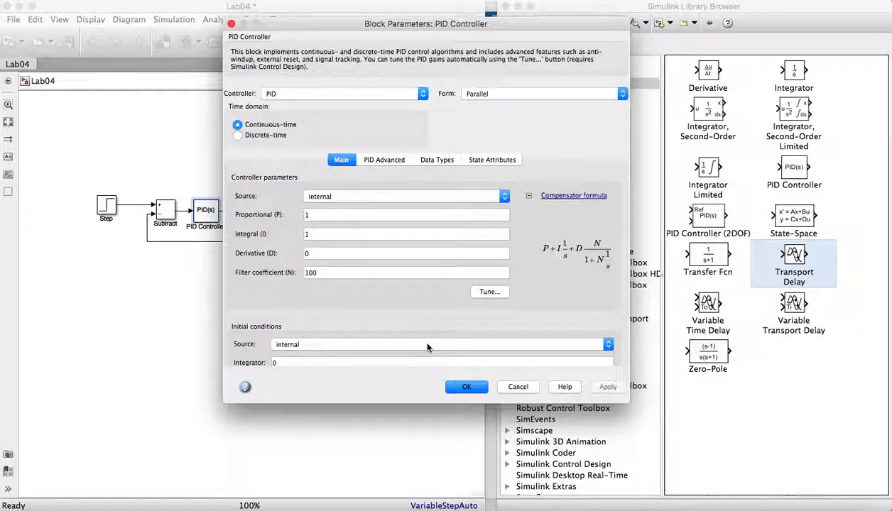
left_click(318, 216)
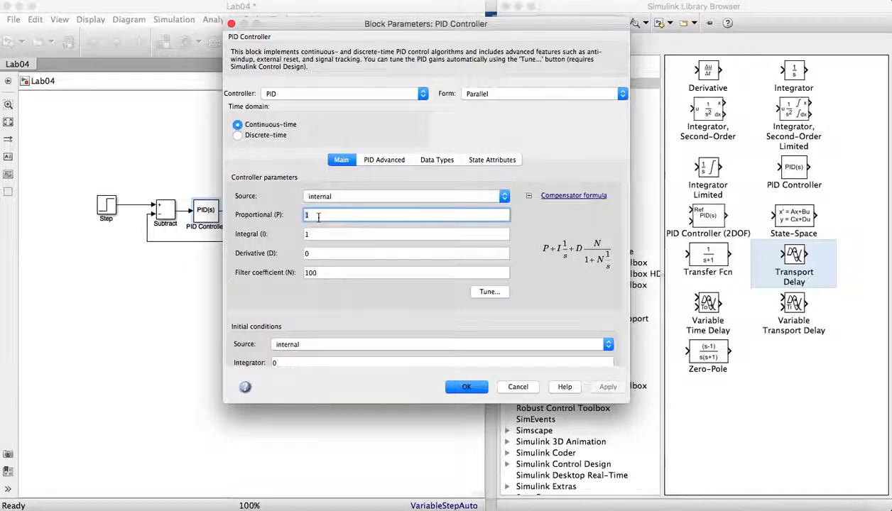
type("Kc")
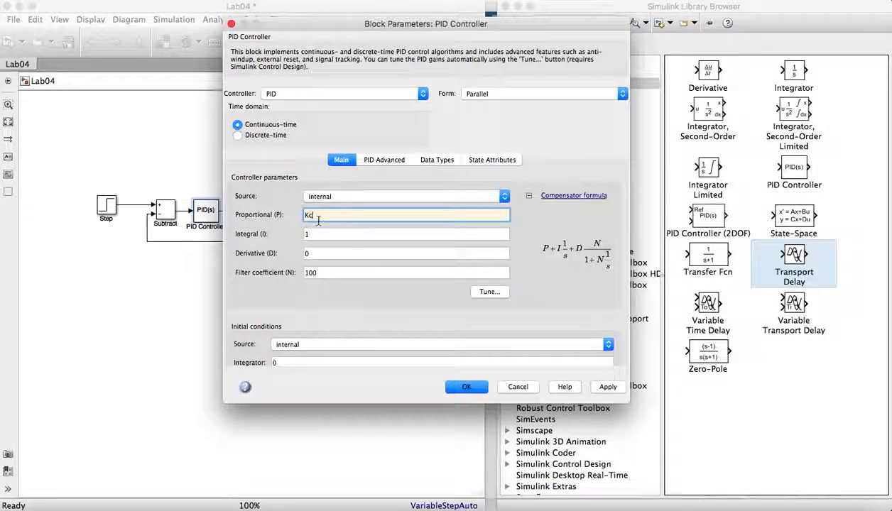
left_click(314, 231)
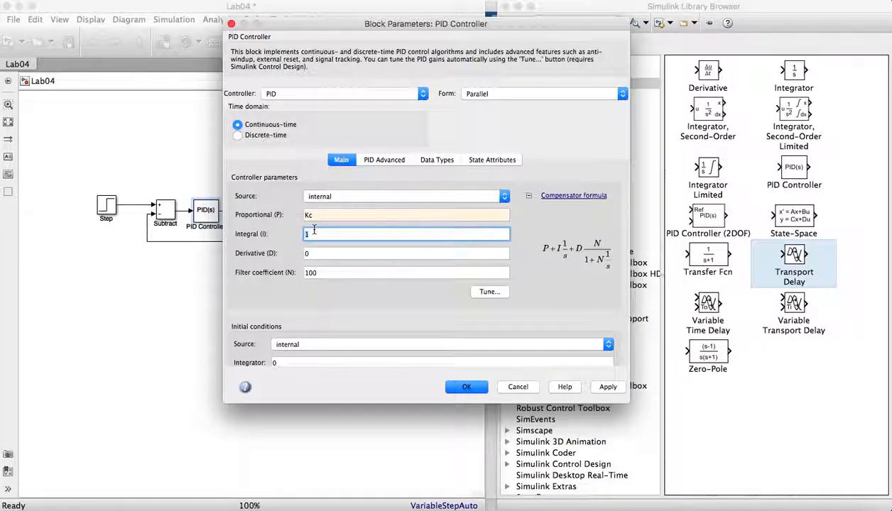
key("BackSpace")
type("Kc")
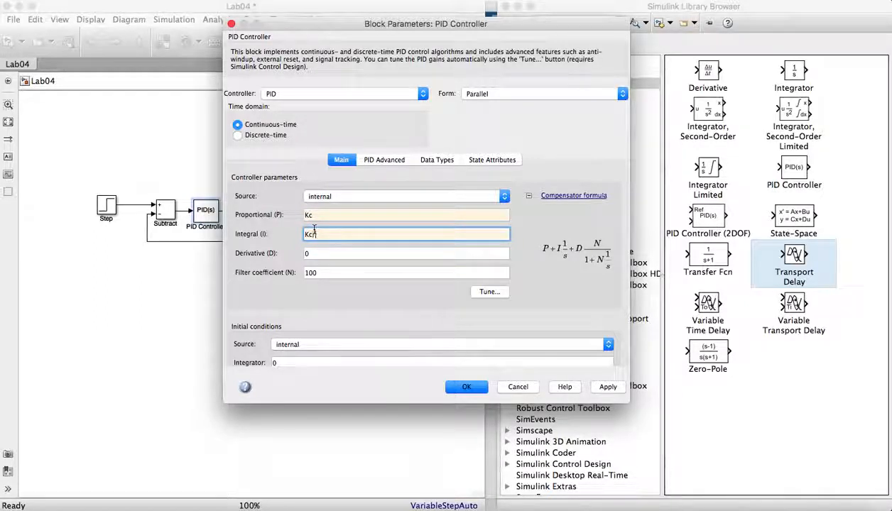
type("/tauI")
Set the PID Controller's derivative gain to Kc*tauD and apply the block parameters.
left_click(316, 254)
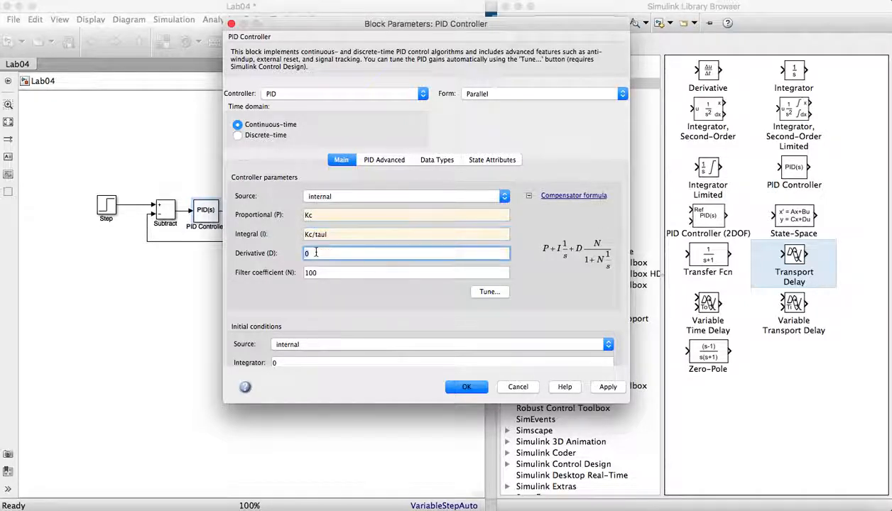
key("BackSpace")
type("Kc")
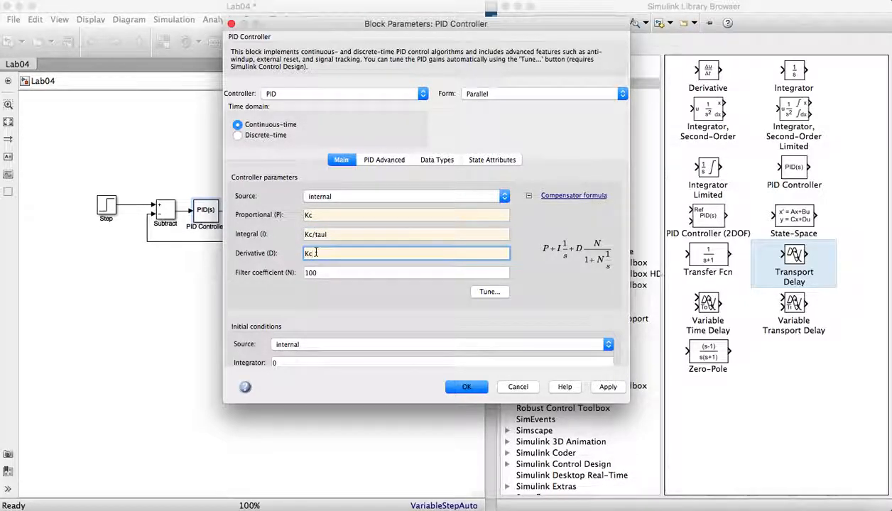
type("*ta")
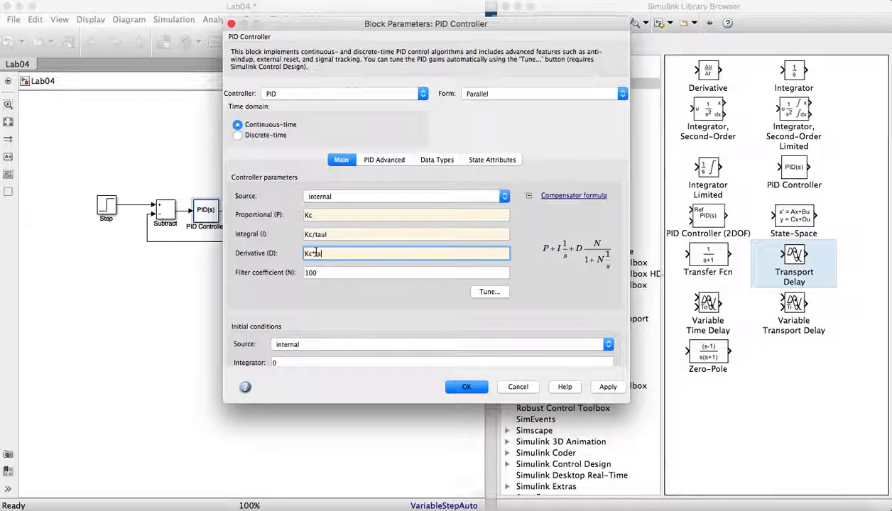
type("uD")
left_click(598, 388)
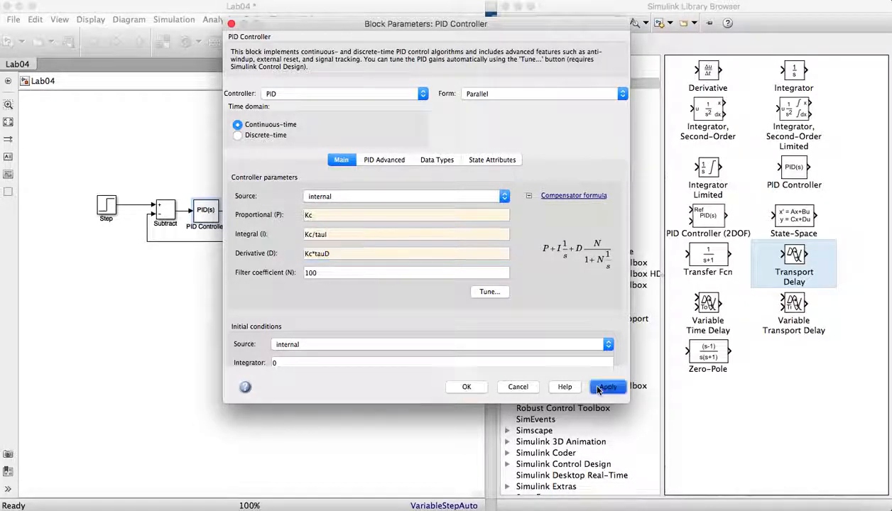
left_click(466, 387)
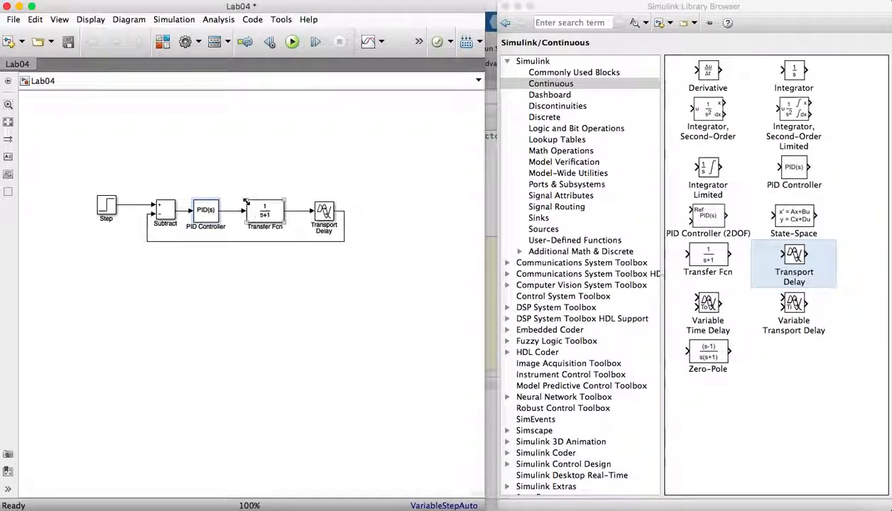
Limit the PID Controller's output with an upper saturation limit of 15 and a lower limit of -15, and accept the parameters.
double_click(206, 213)
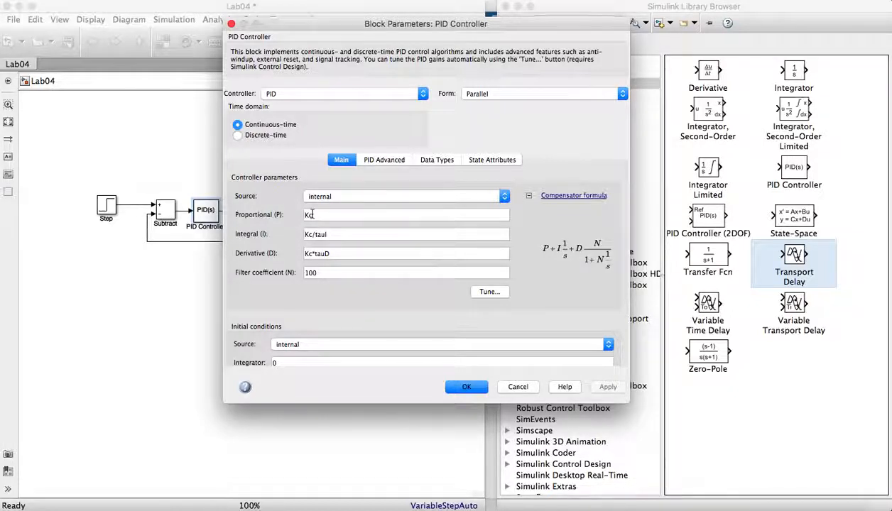
left_click(380, 161)
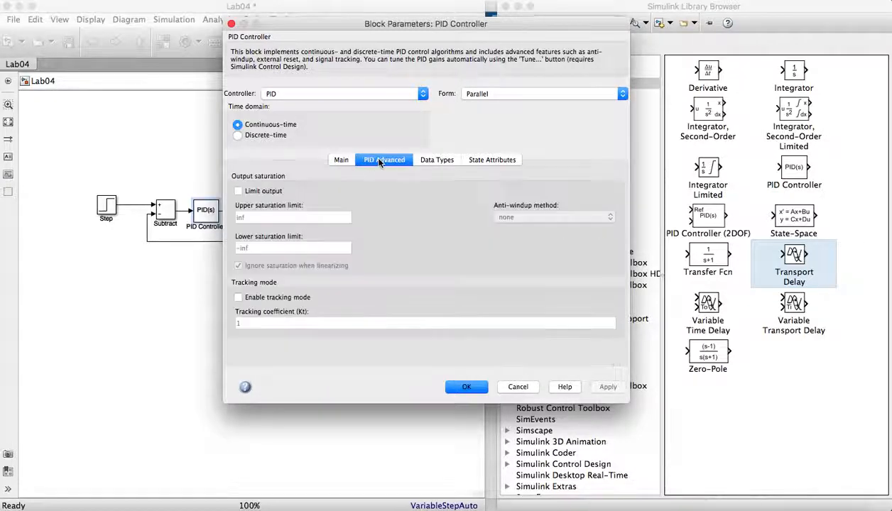
left_click(238, 191)
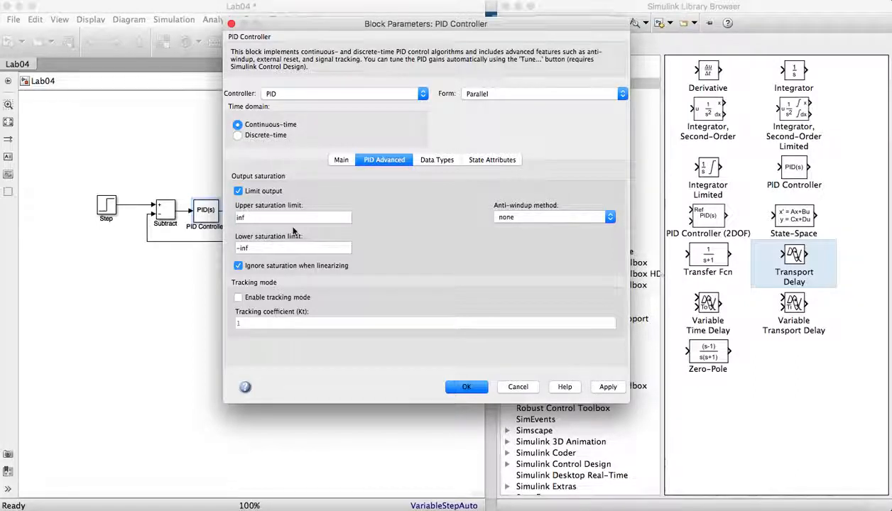
double_click(253, 216)
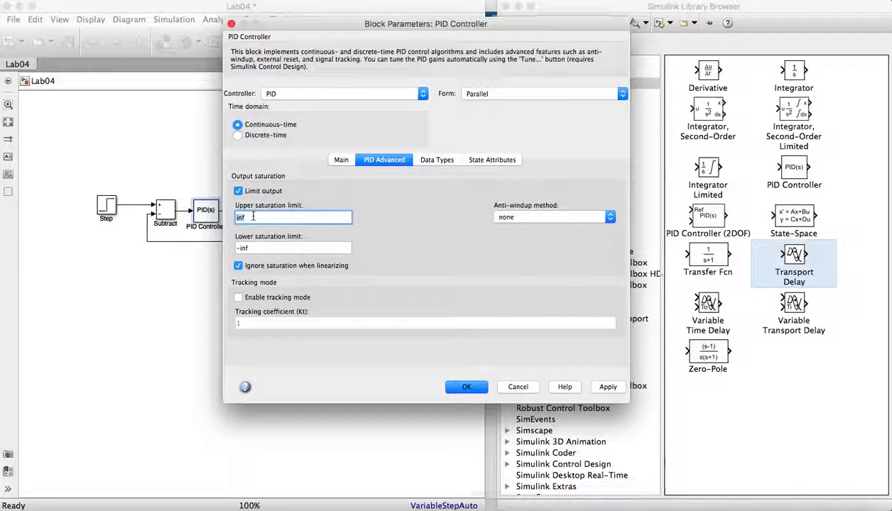
type("15")
double_click(253, 246)
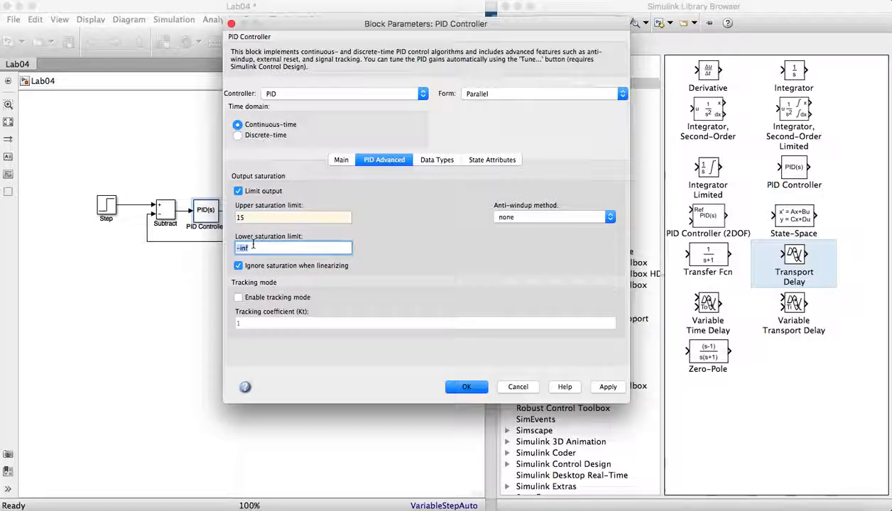
type("-15")
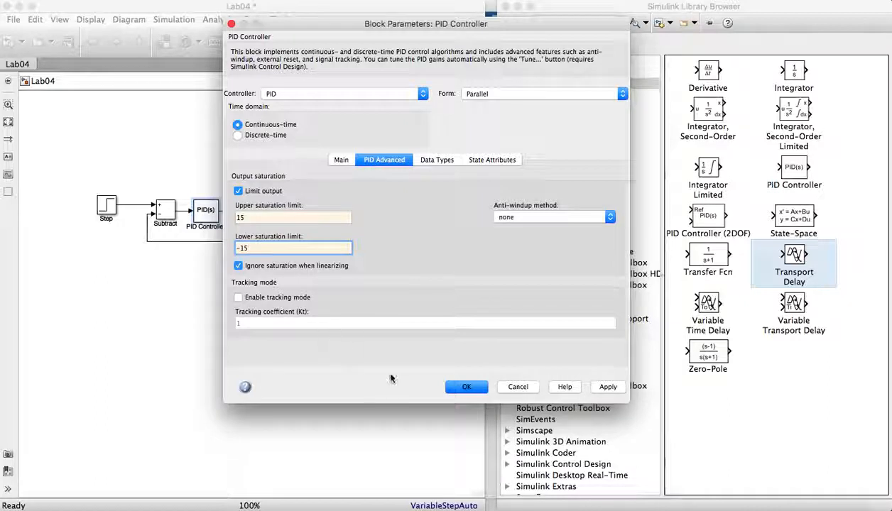
left_click(608, 387)
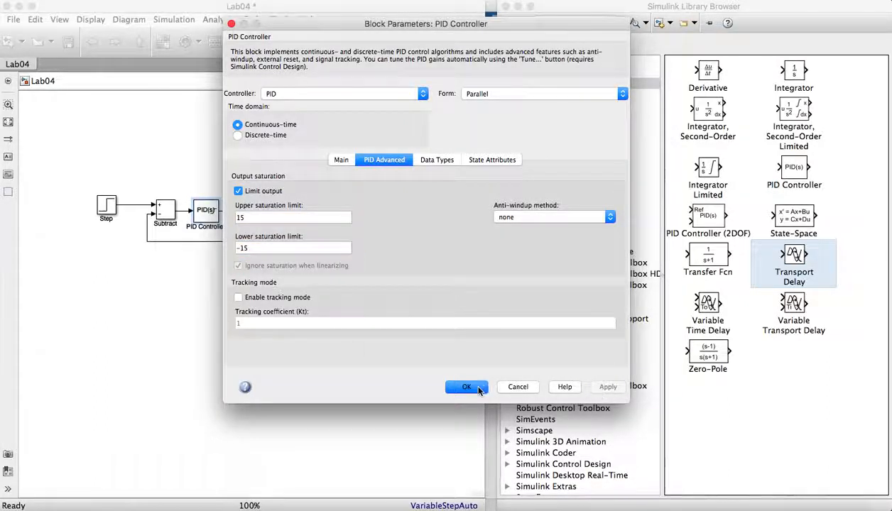
left_click(466, 387)
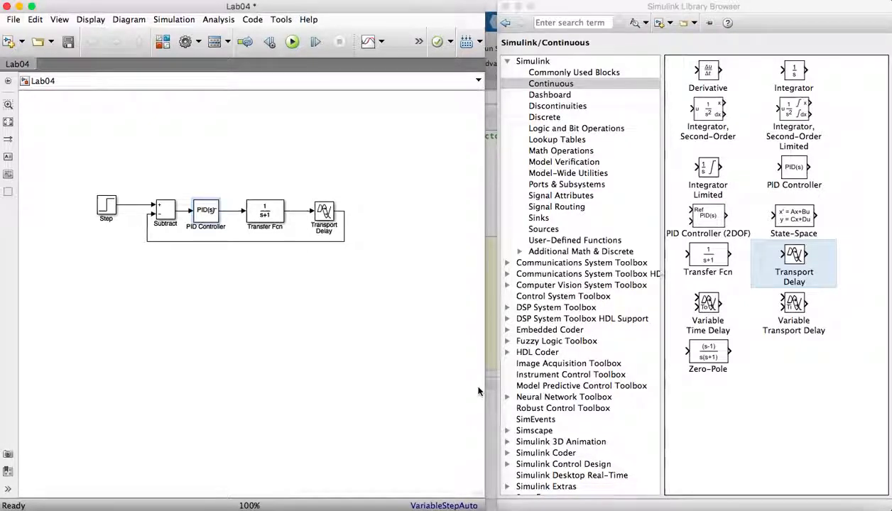
Enter [4 3 2 1] as the Transfer Fcn's numerator coefficients and [6 5 4 3 2] as its denominator coefficients.
double_click(270, 216)
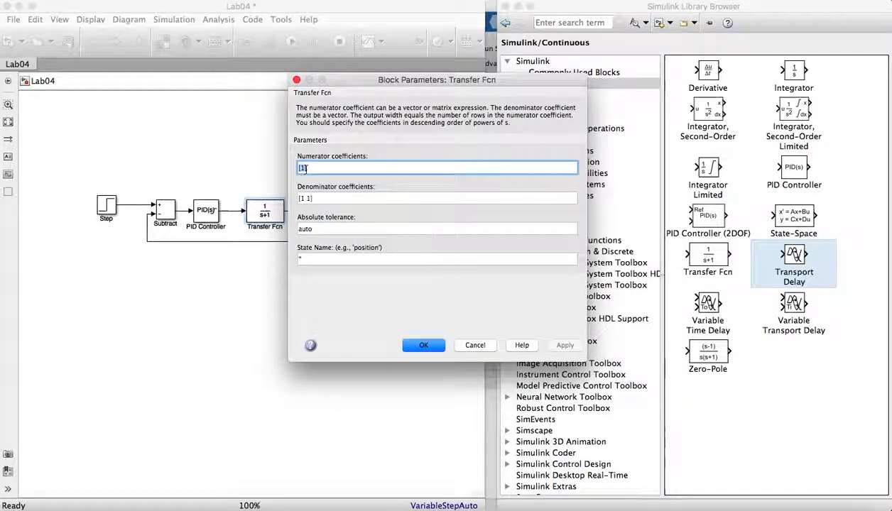
type("[4 3 2")
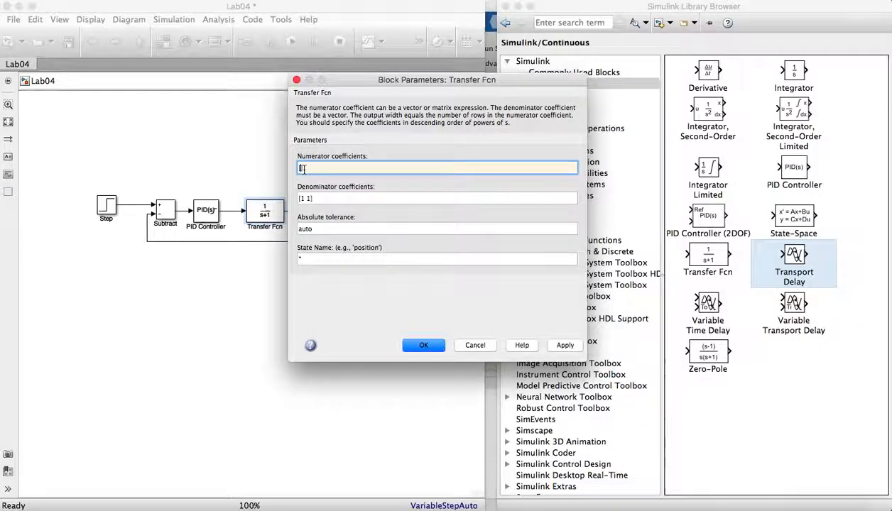
type(" 1]")
triple_click(310, 198)
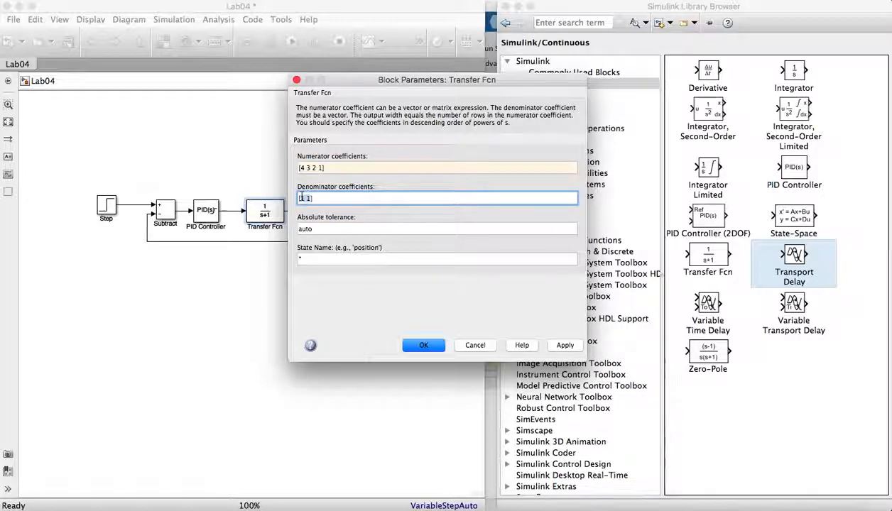
type("[5 ")
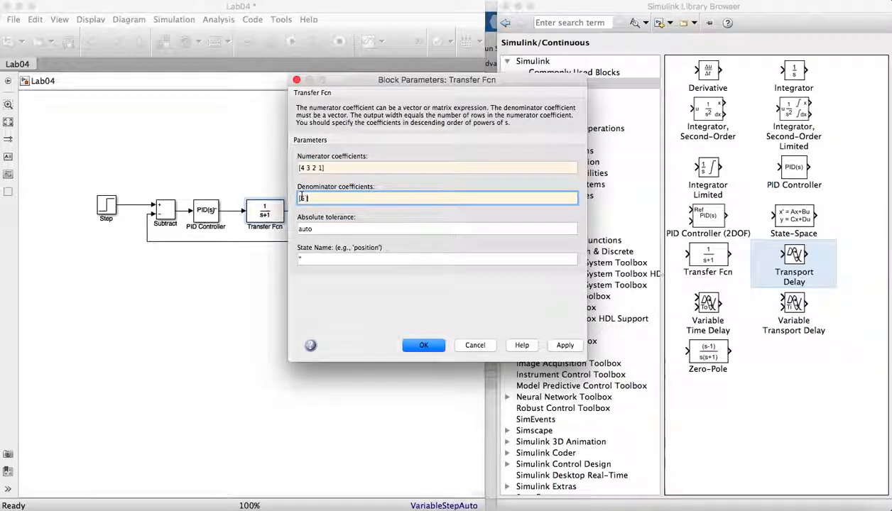
type("4 3]")
key("BackSpace")
key("BackSpace")
key("BackSpace")
key("BackSpace")
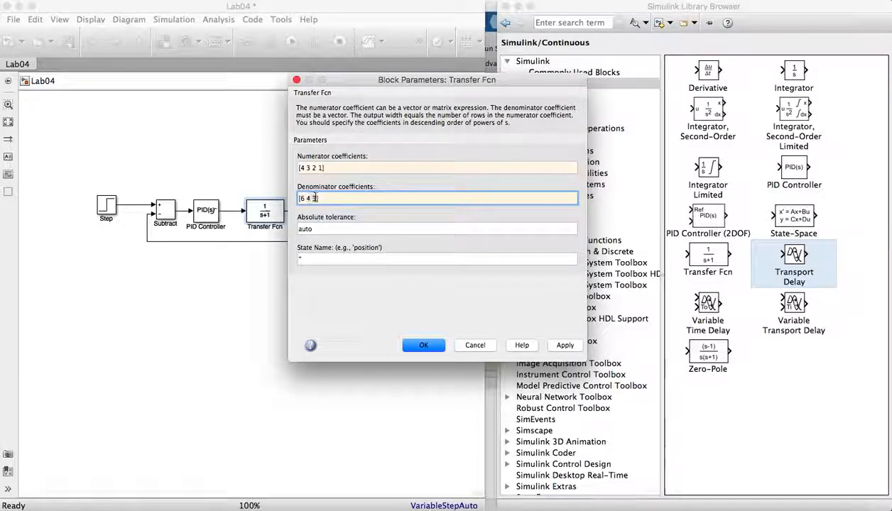
type("5 4 3]")
key("BackSpace")
type("2]")
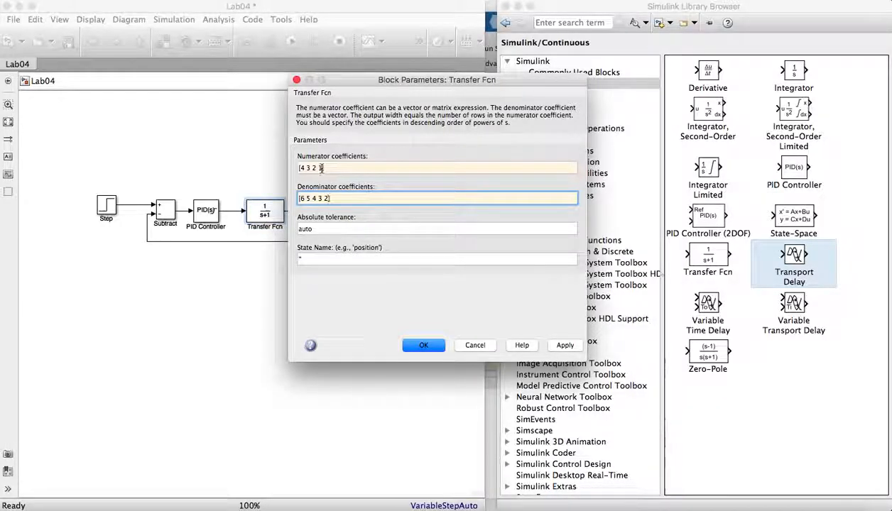
Set the Transfer Fcn's numerator coefficients to [K].
left_click_drag(318, 168, 300, 168)
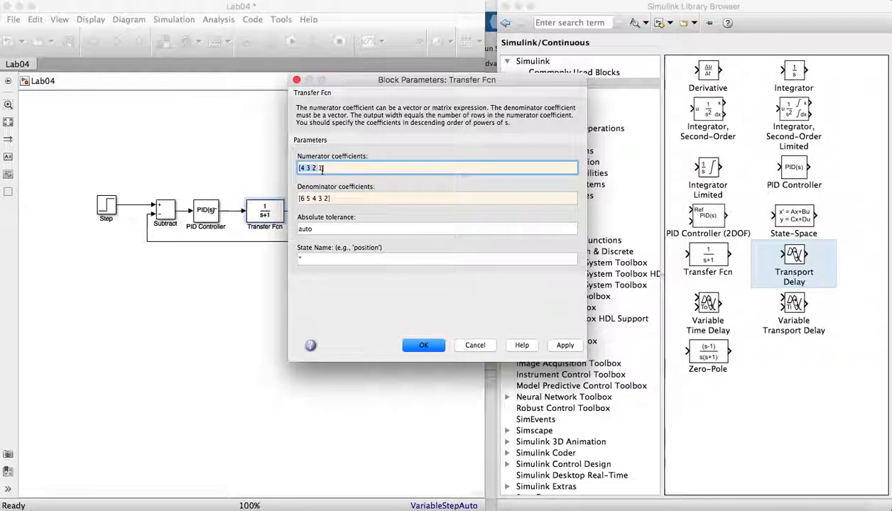
left_click(321, 170)
key("BackSpace")
key("BackSpace")
key("BackSpace")
key("BackSpace")
key("BackSpace")
key("BackSpace")
key("BackSpace")
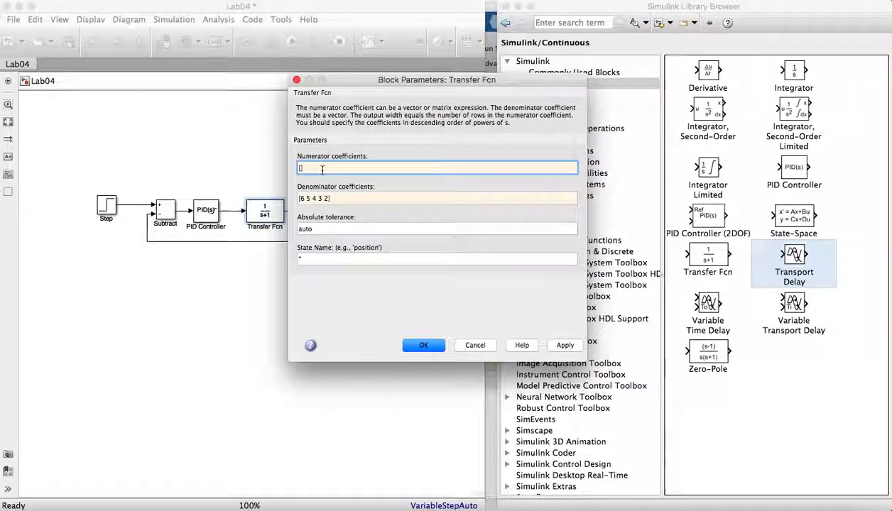
type("K")
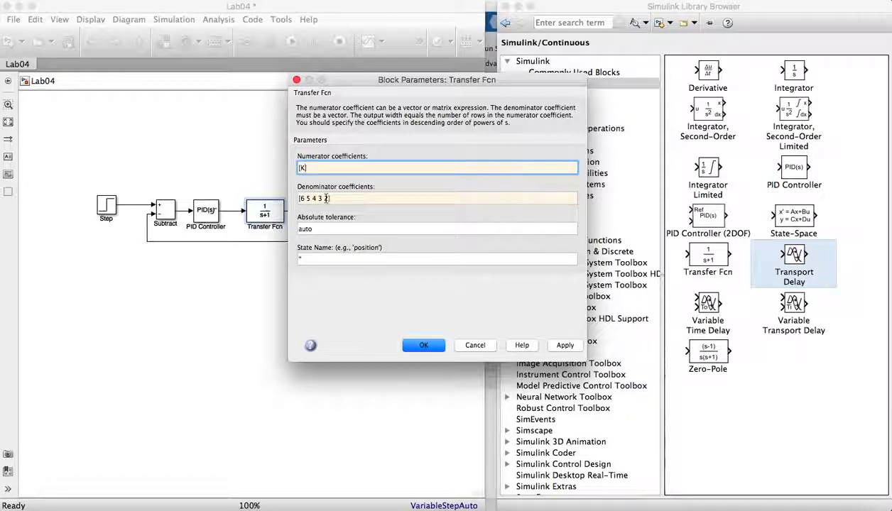
Set the Transfer Fcn's denominator coefficients to [tau 1] and accept the block parameters.
left_click(325, 198)
left_click_drag(325, 198, 301, 199)
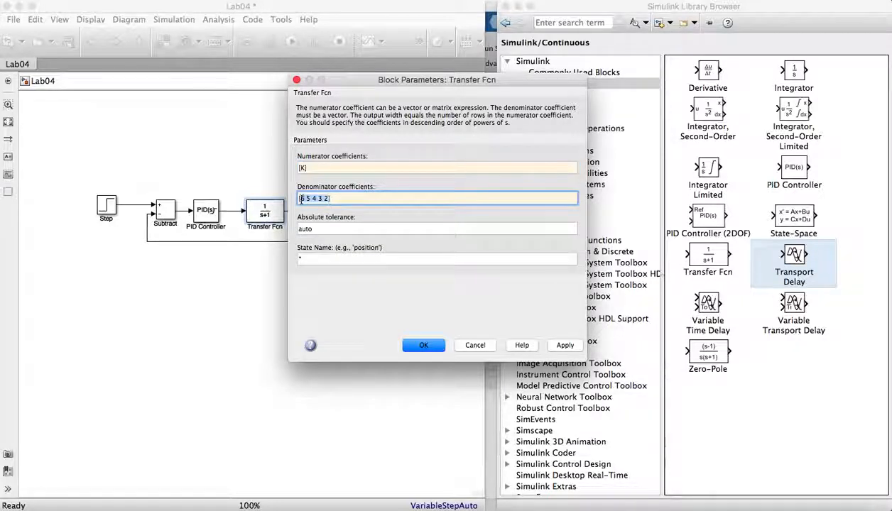
key("BackSpace")
type("tau")
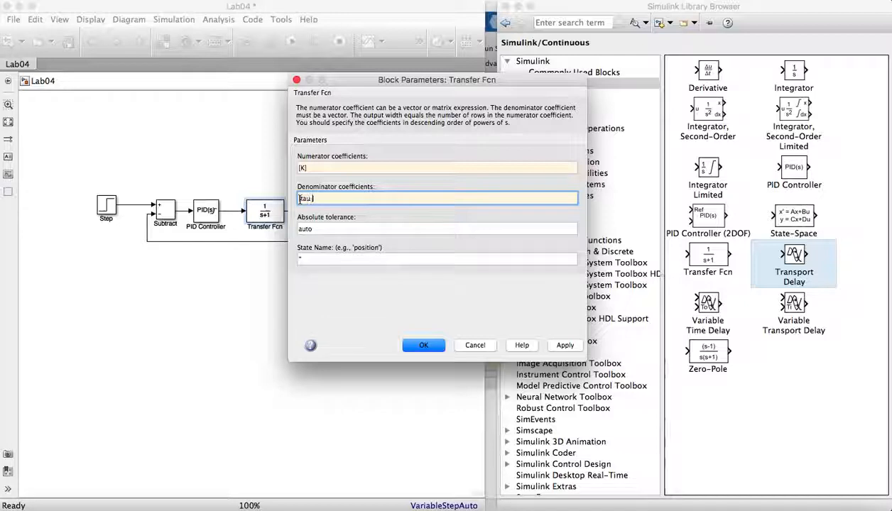
type(" 1")
left_click(563, 346)
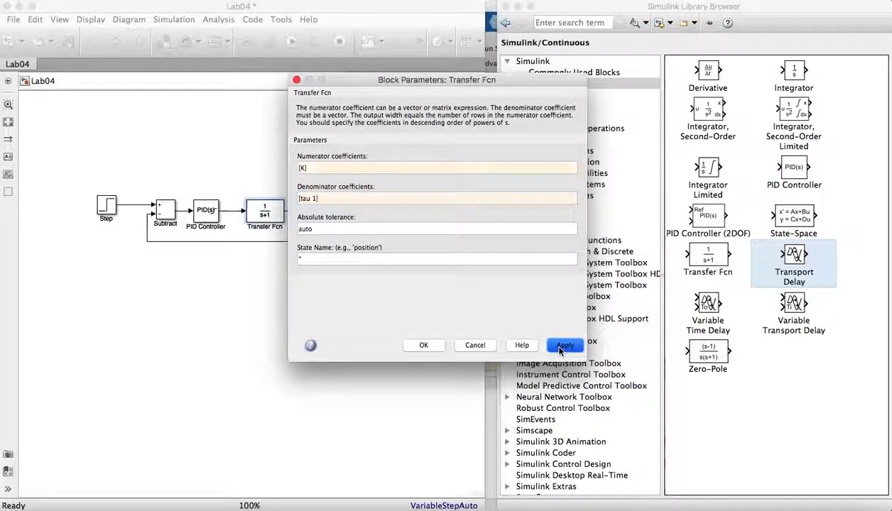
left_click(425, 346)
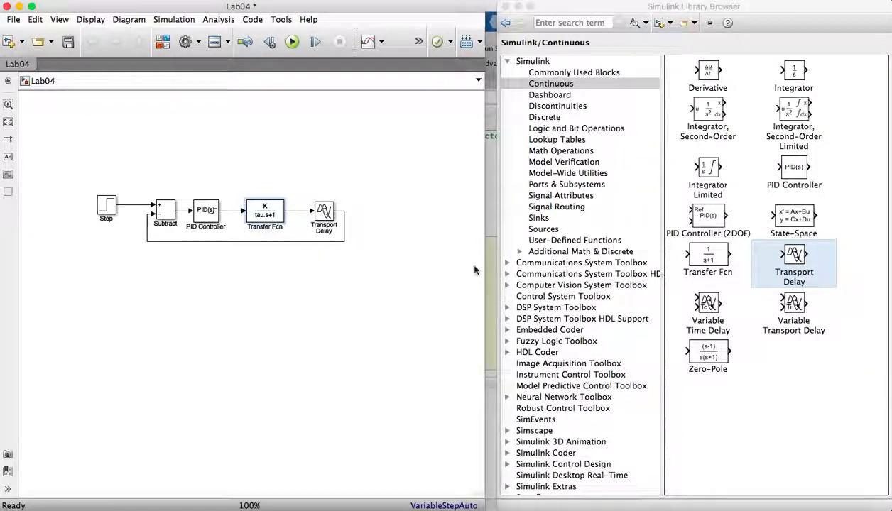
Set the Transport Delay's time delay to theta and accept the block parameters.
double_click(324, 212)
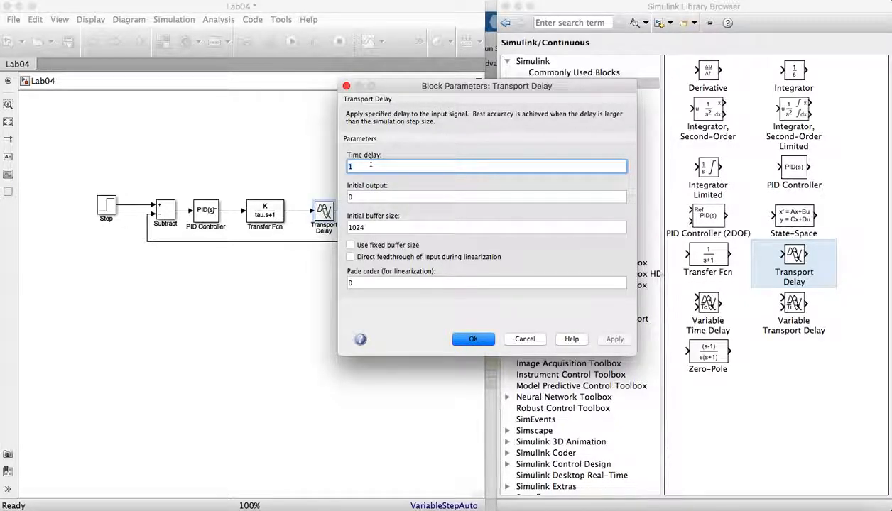
type("theta")
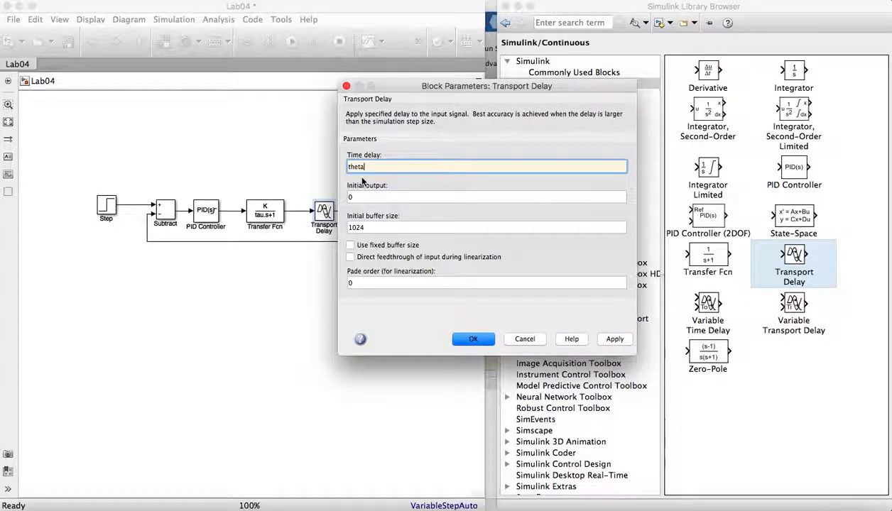
left_click(362, 199)
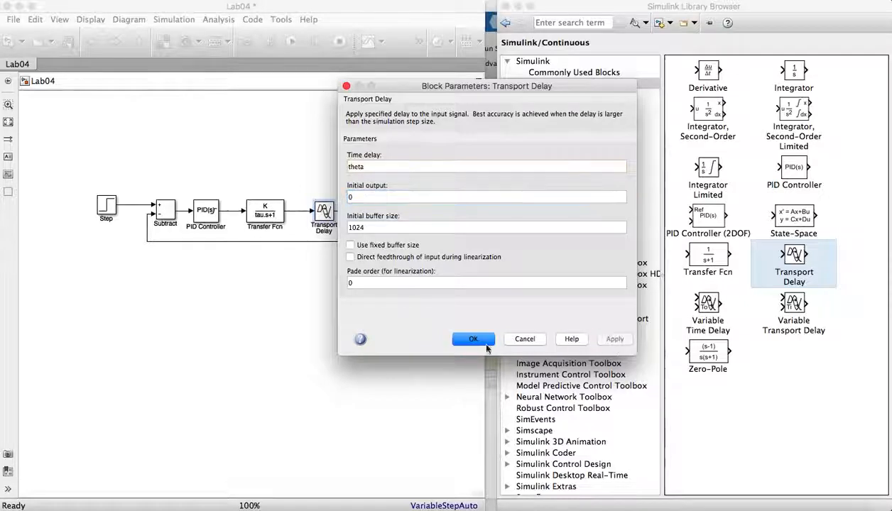
left_click(466, 340)
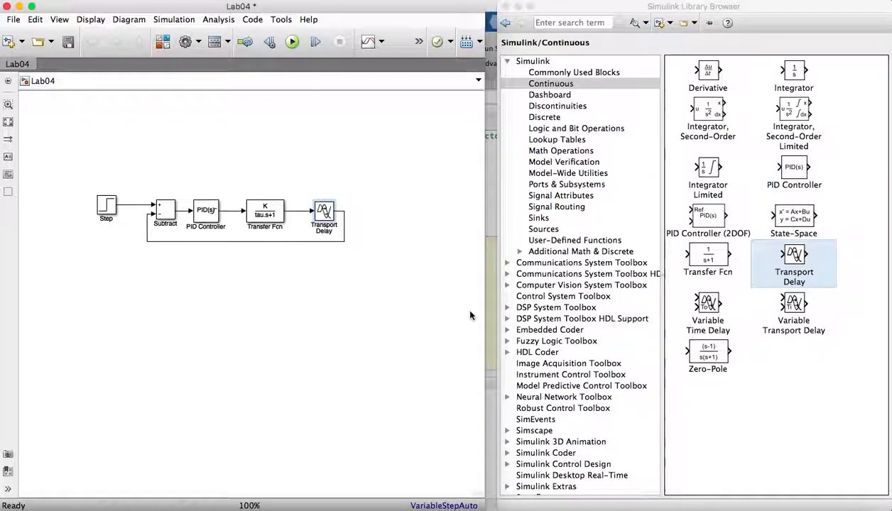
Add three To Workspace blocks from the Sinks library in a row above the control loop.
left_click(538, 220)
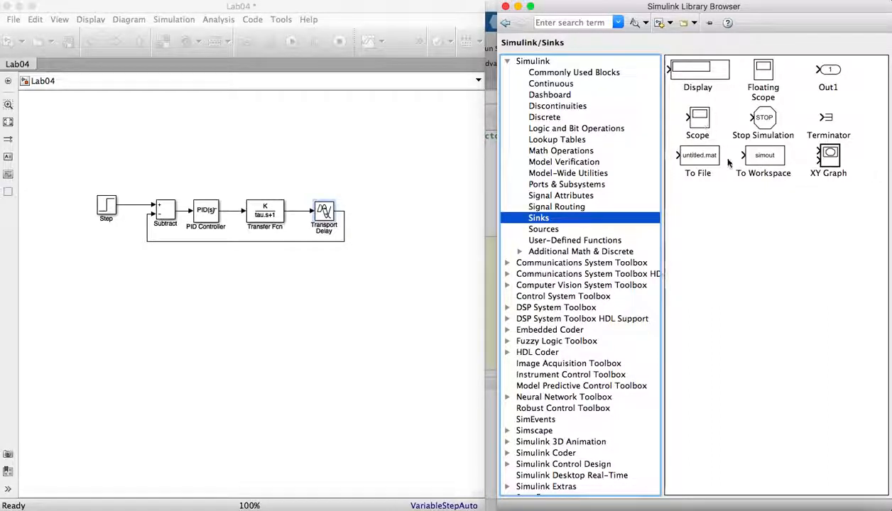
left_click_drag(744, 157, 339, 165)
left_click_drag(764, 158, 240, 165)
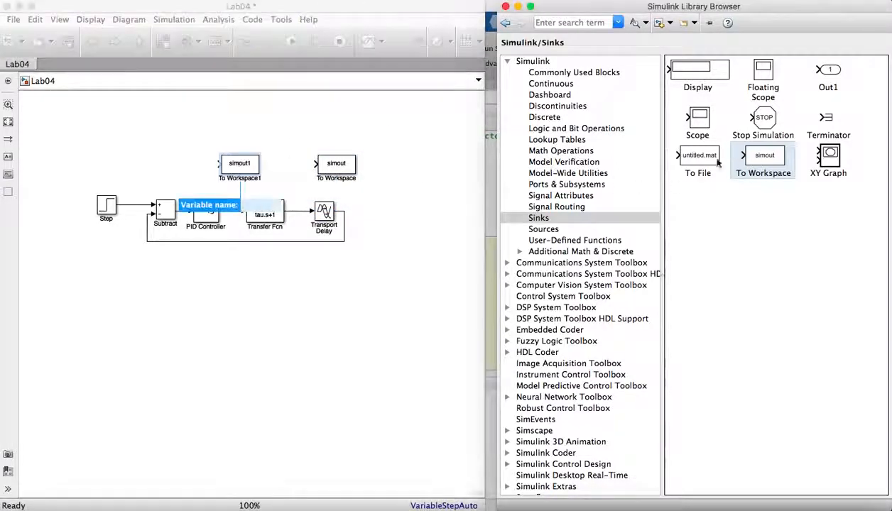
left_click_drag(763, 158, 150, 165)
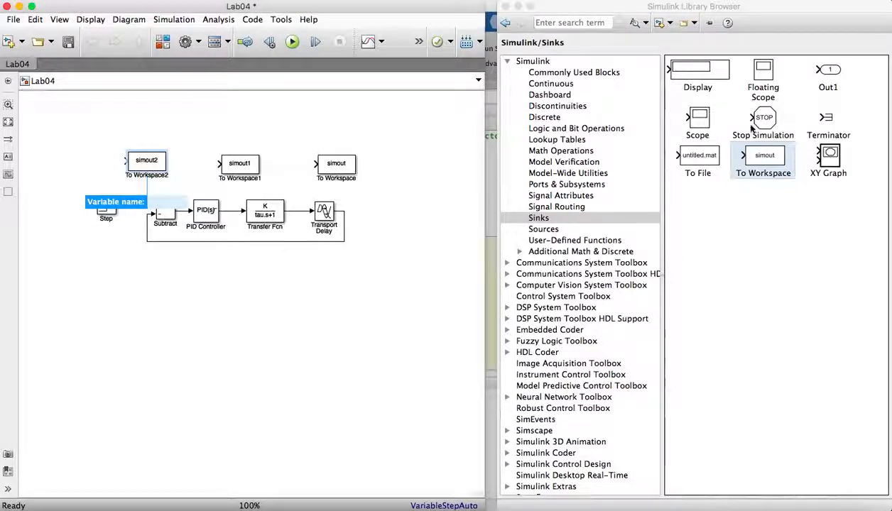
Add two Scope blocks from the Sinks library above the To Workspace blocks.
left_click_drag(699, 119, 340, 123)
left_click_drag(705, 134, 190, 122)
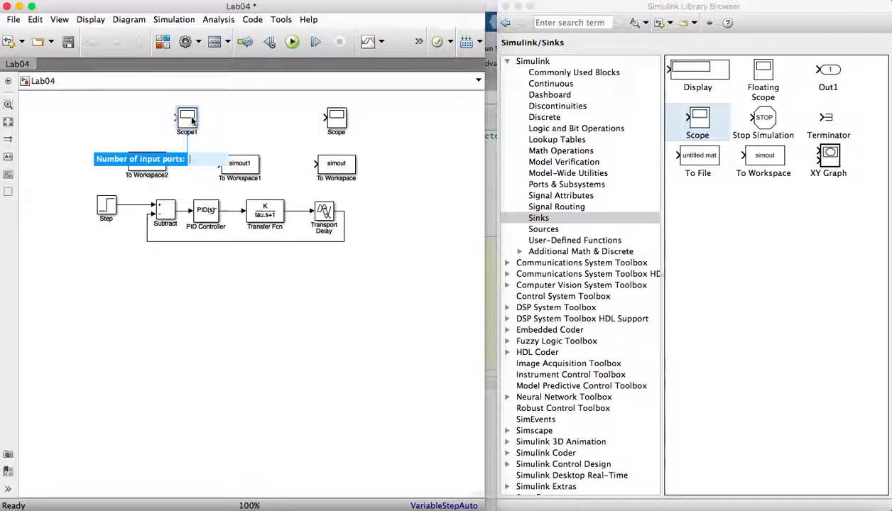
left_click(139, 126)
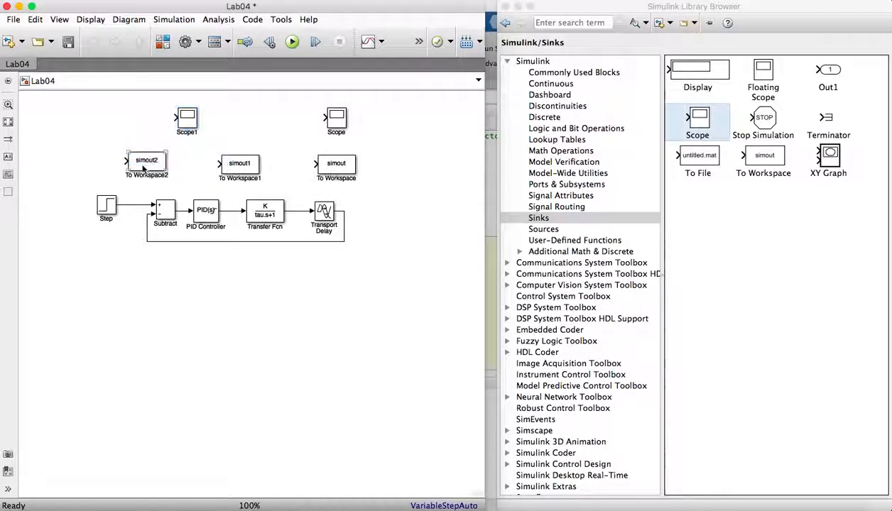
Connect the three To Workspace blocks to the output signals of the Step, PID Controller and Transport Delay, one block each.
left_click_drag(125, 161, 128, 205)
left_click_drag(154, 166, 163, 170)
left_click_drag(225, 167, 232, 215)
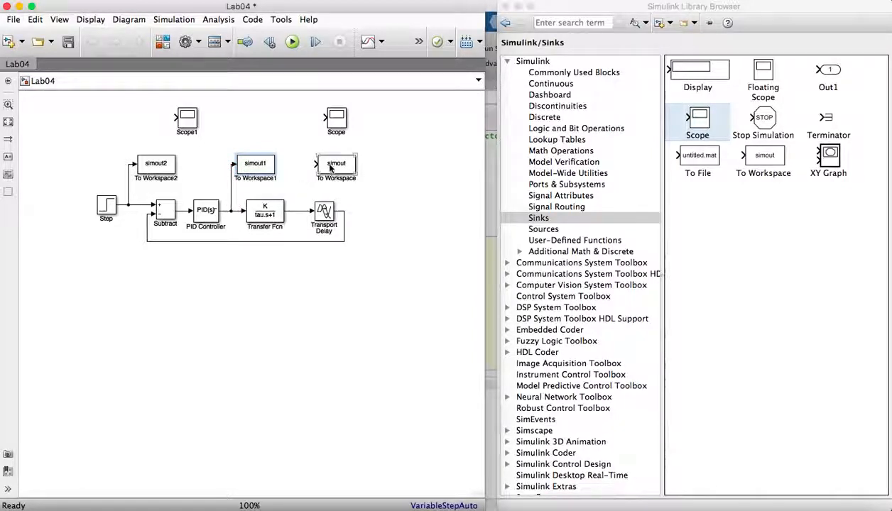
left_click_drag(331, 166, 345, 210)
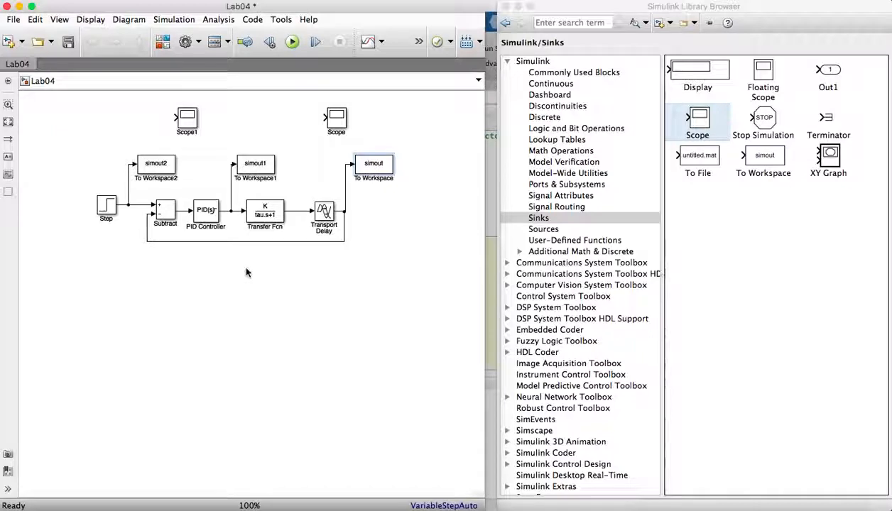
Configure the To Workspace block on the Step signal with variable name SP, save format Array and sample time 0.1.
double_click(162, 162)
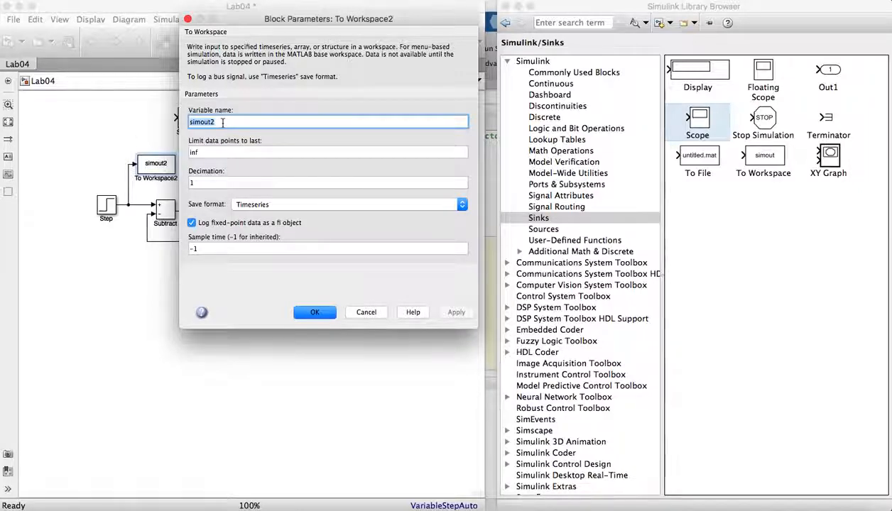
type("SP")
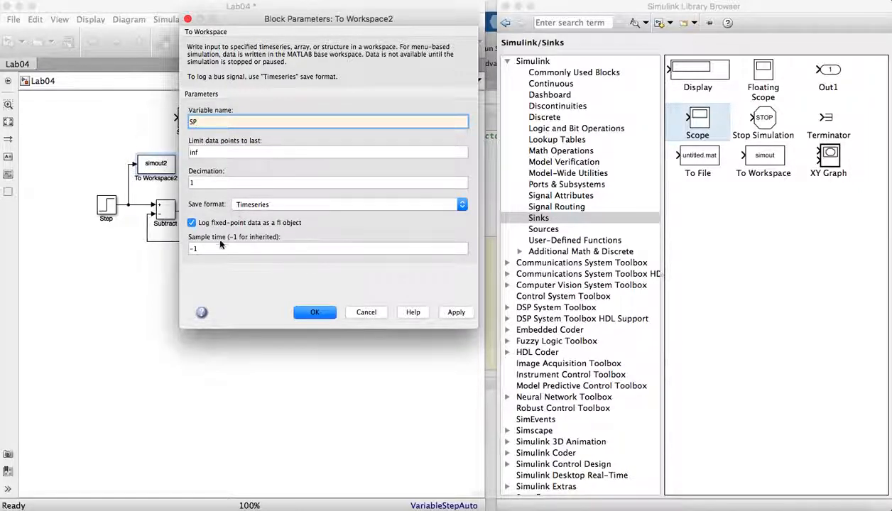
left_click(277, 205)
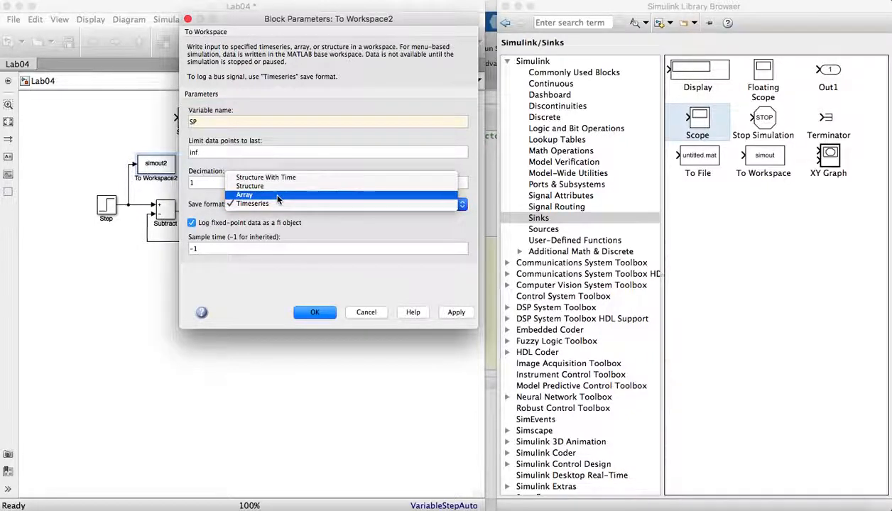
left_click(277, 198)
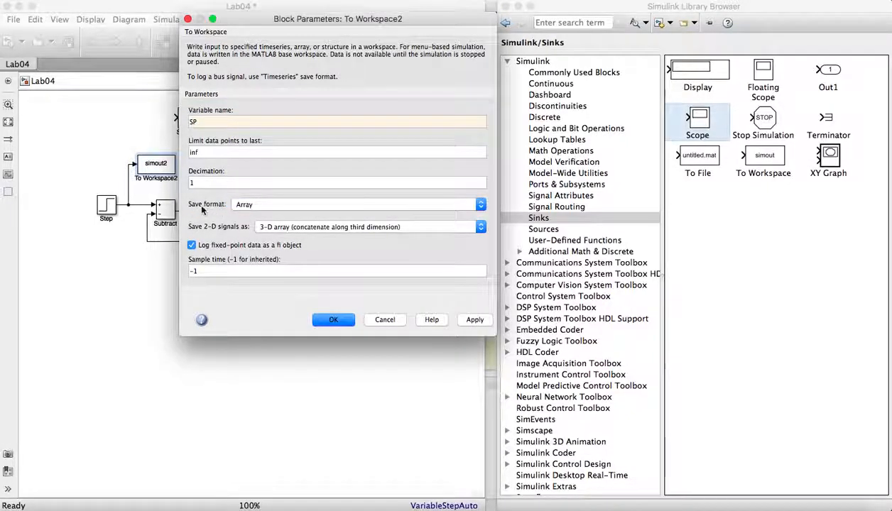
left_click(246, 204)
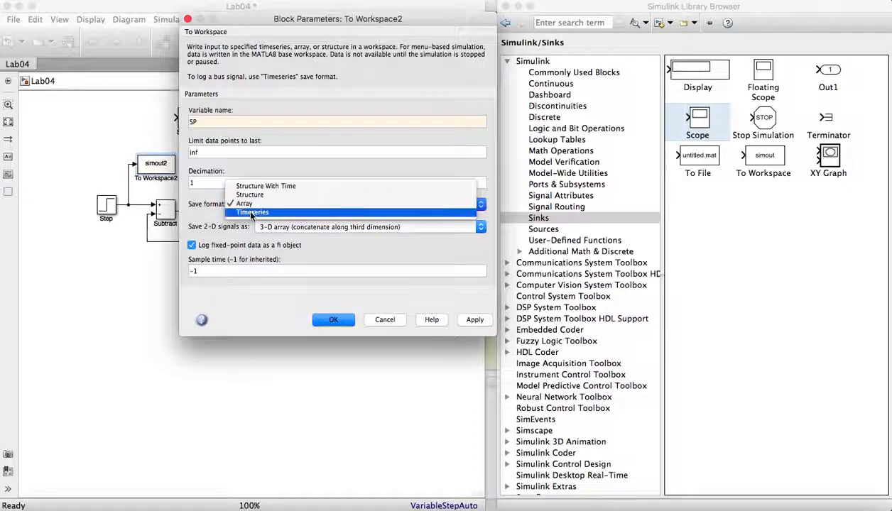
left_click(216, 272)
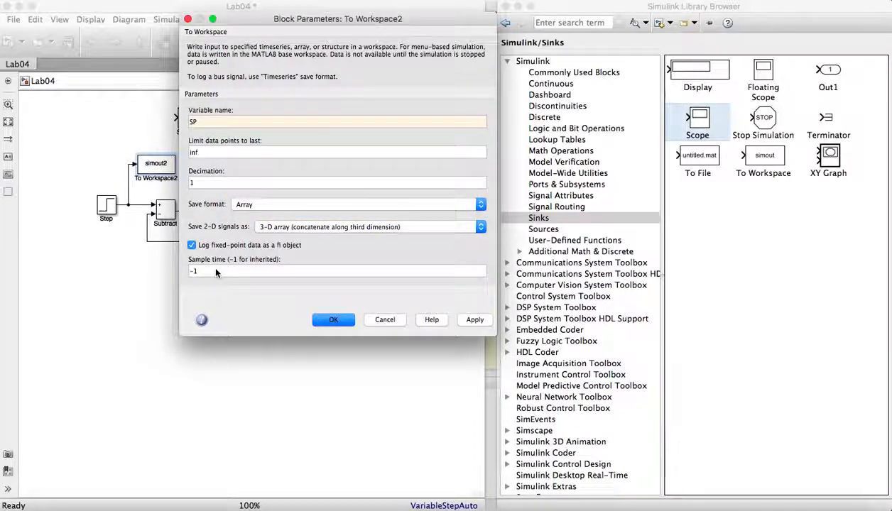
left_click(217, 271)
type("0")
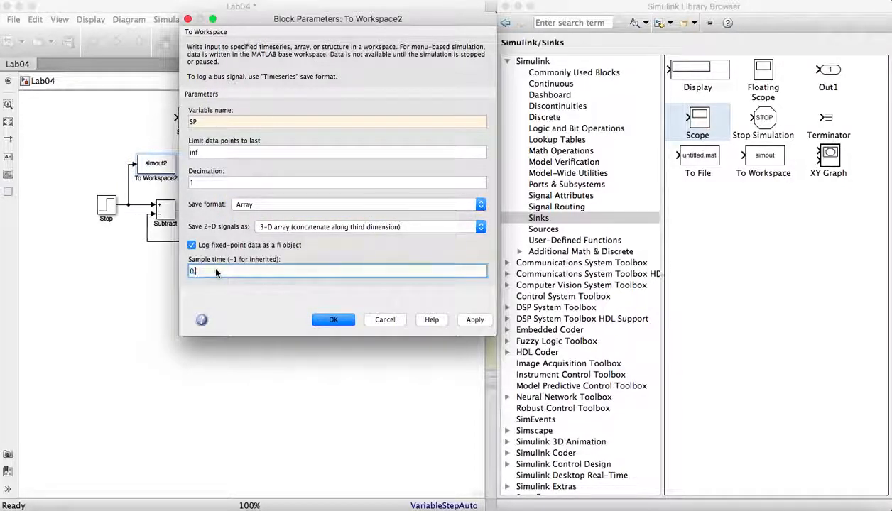
type(".1")
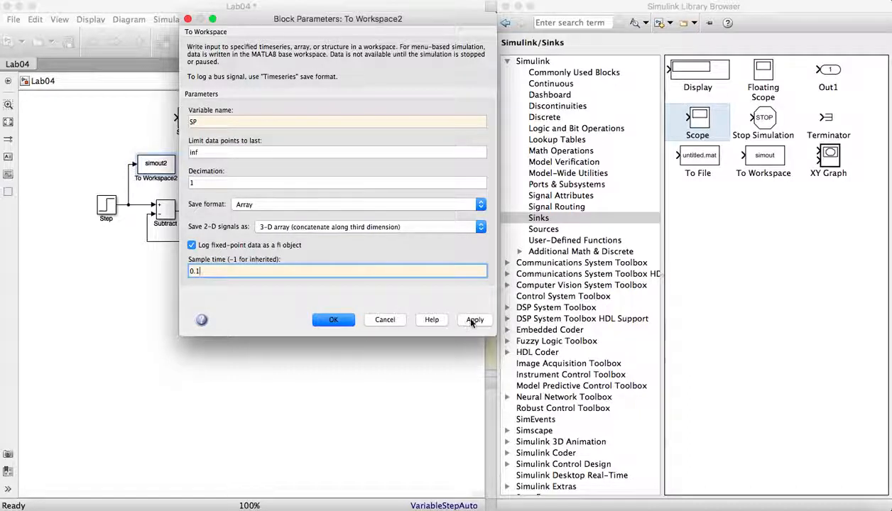
left_click(471, 320)
left_click(333, 320)
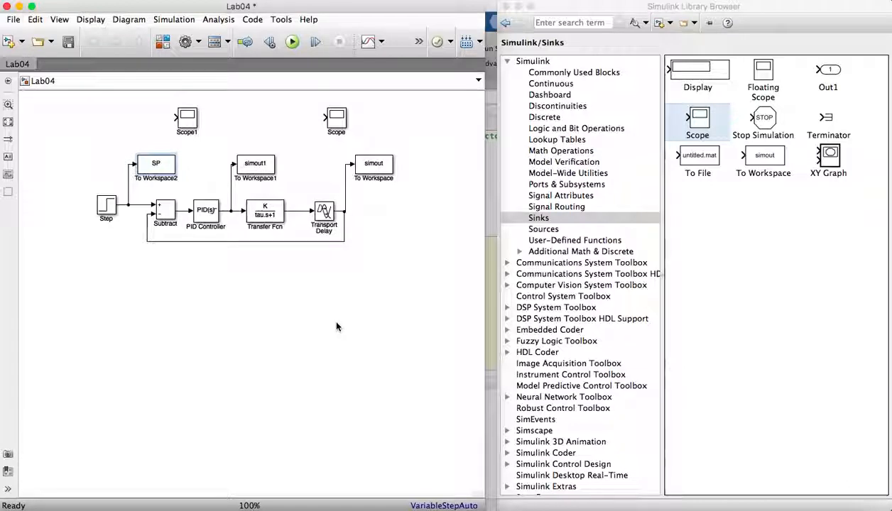
Configure the To Workspace block on the PID Controller output with variable name Input, save format Array and sample time 0.1.
double_click(269, 165)
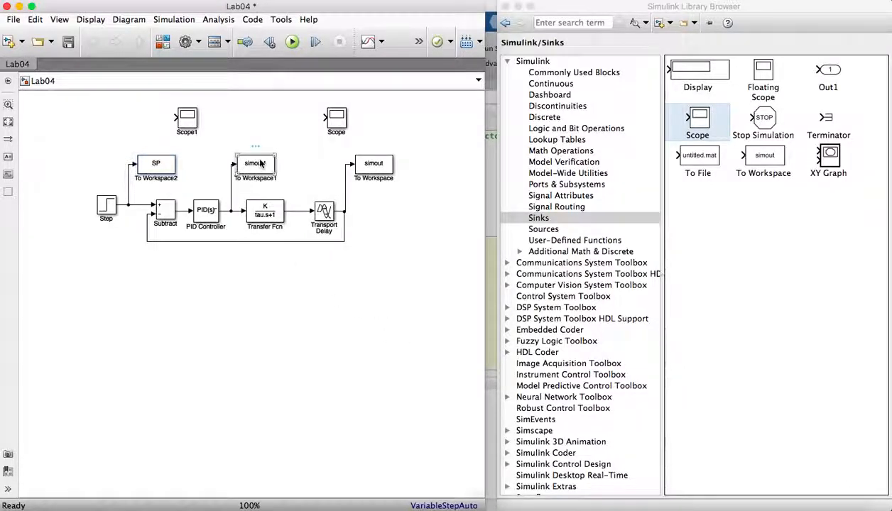
type("Inp")
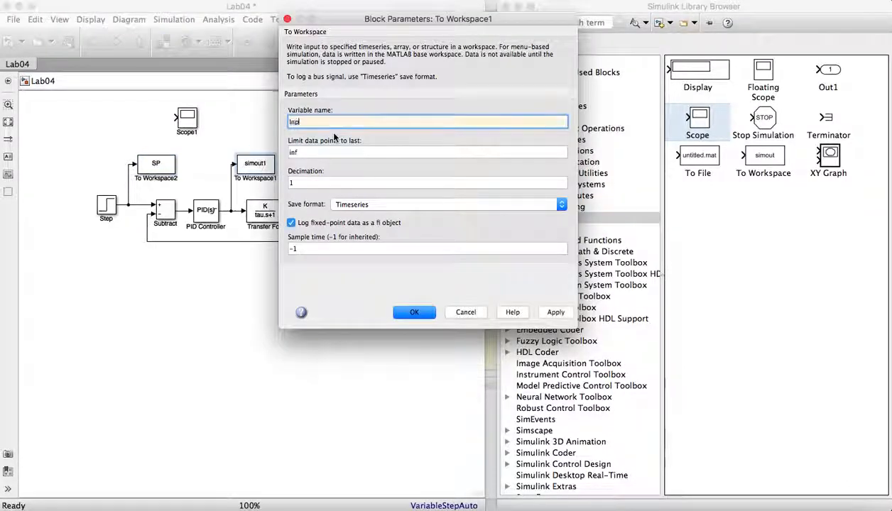
type("ut")
left_click(373, 204)
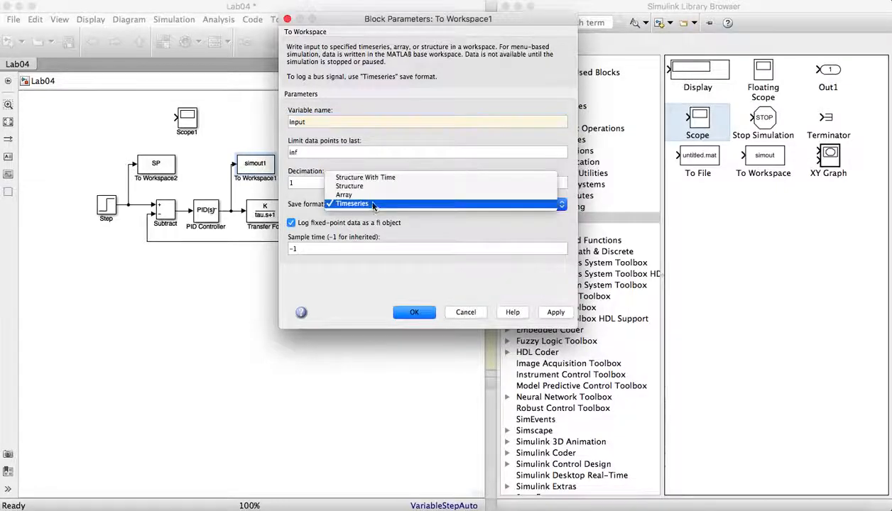
left_click(365, 194)
left_click(310, 270)
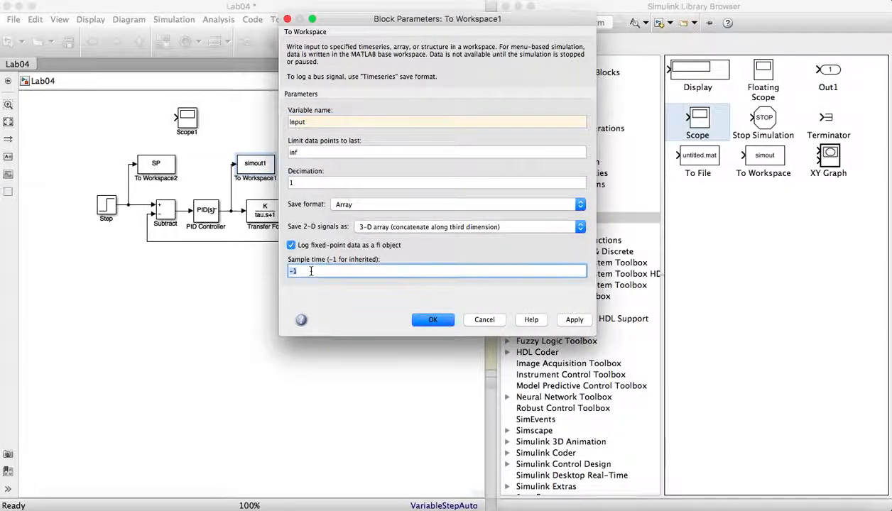
type("0.")
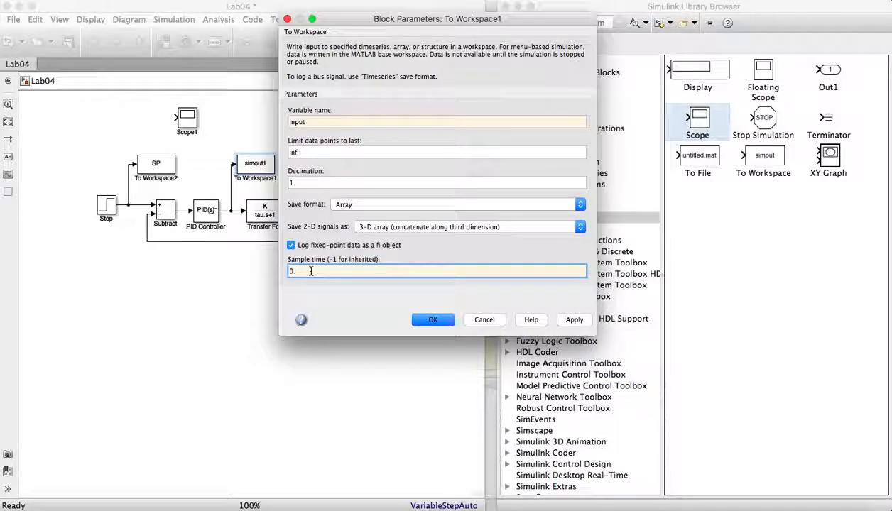
type("1")
left_click(573, 319)
left_click(434, 320)
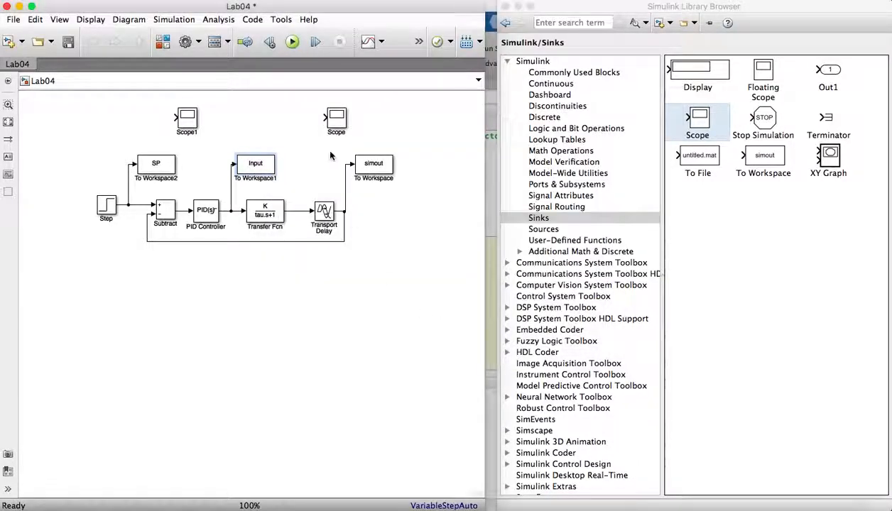
double_click(374, 169)
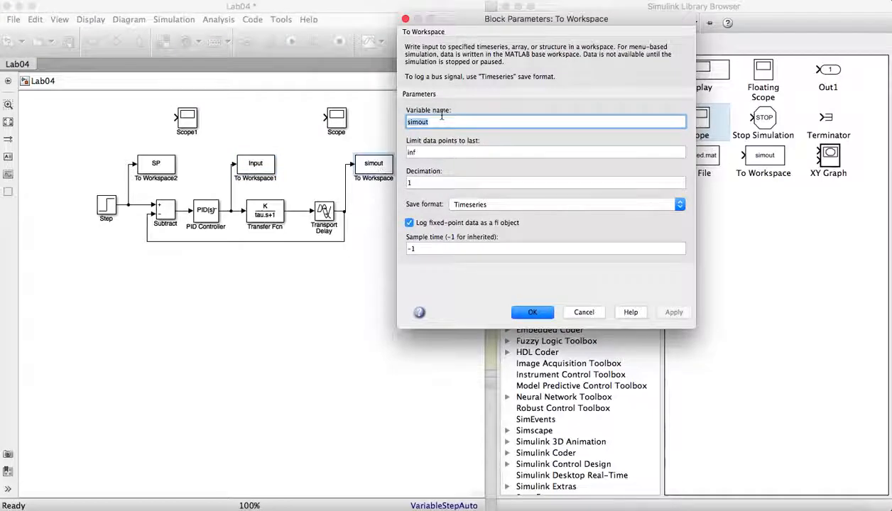
type("Output")
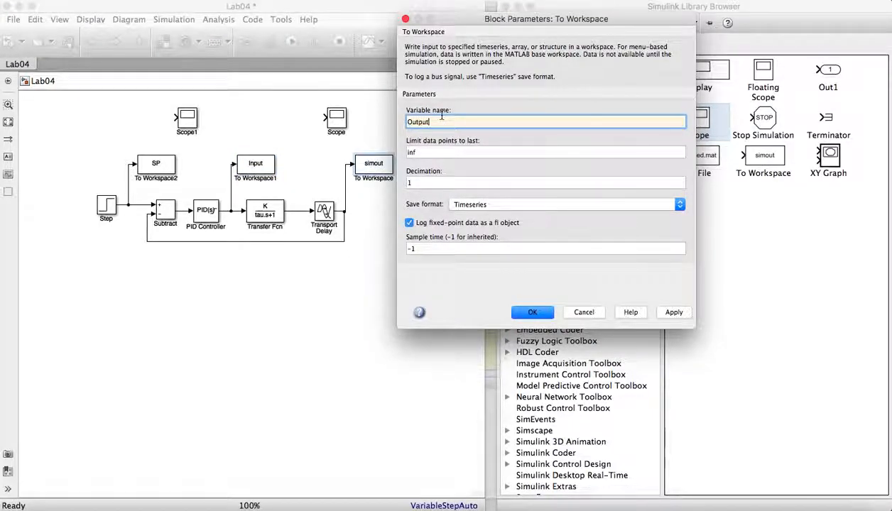
left_click(467, 204)
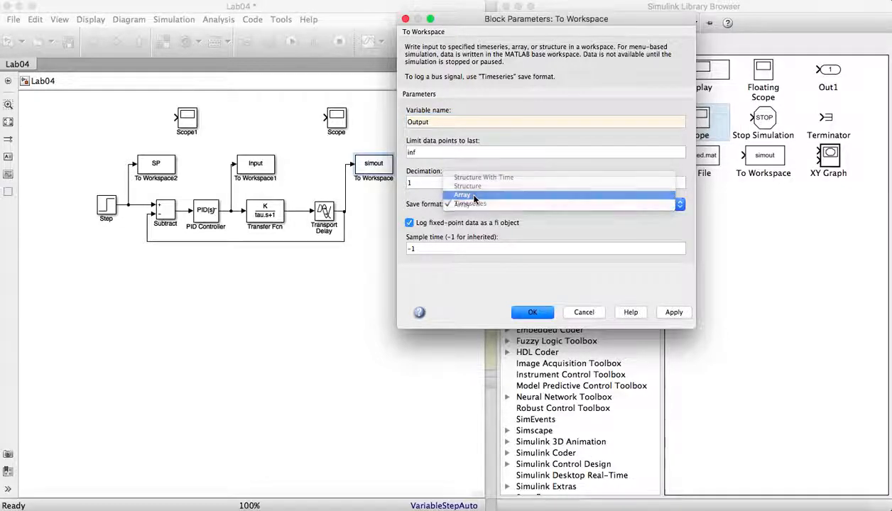
left_click(474, 195)
left_click(429, 271)
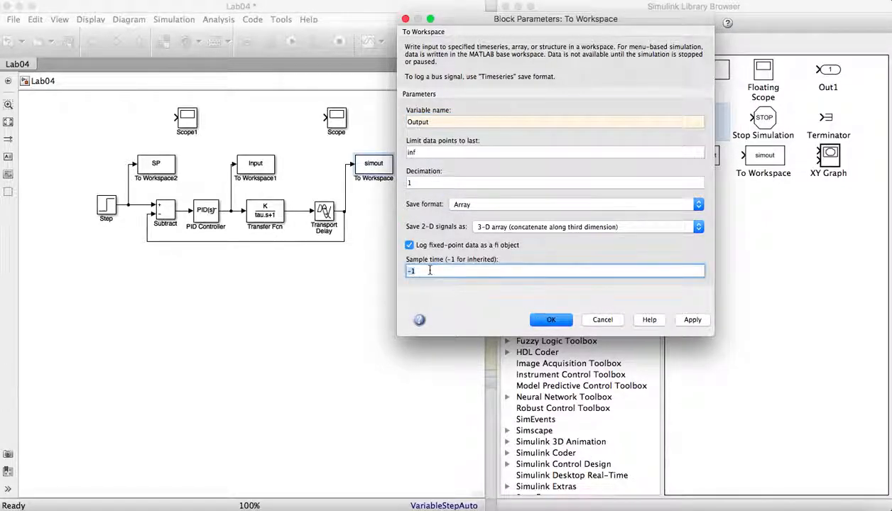
type("0.1")
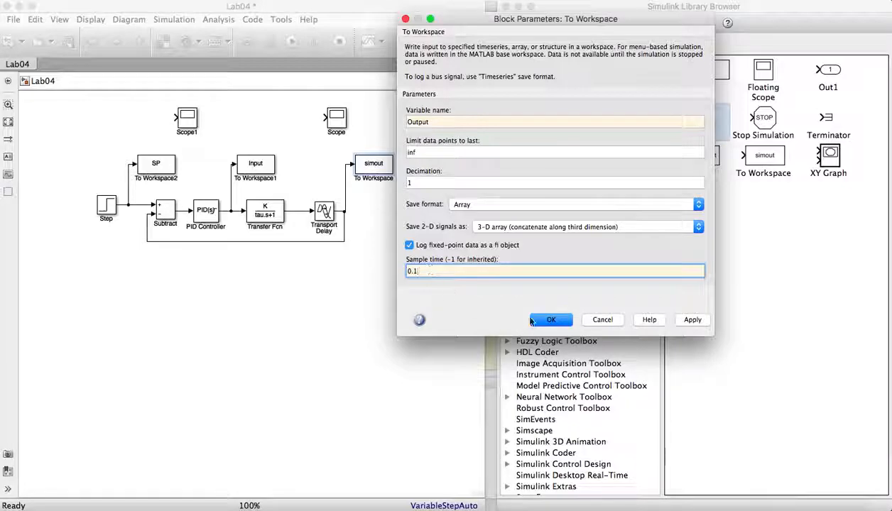
left_click(602, 319)
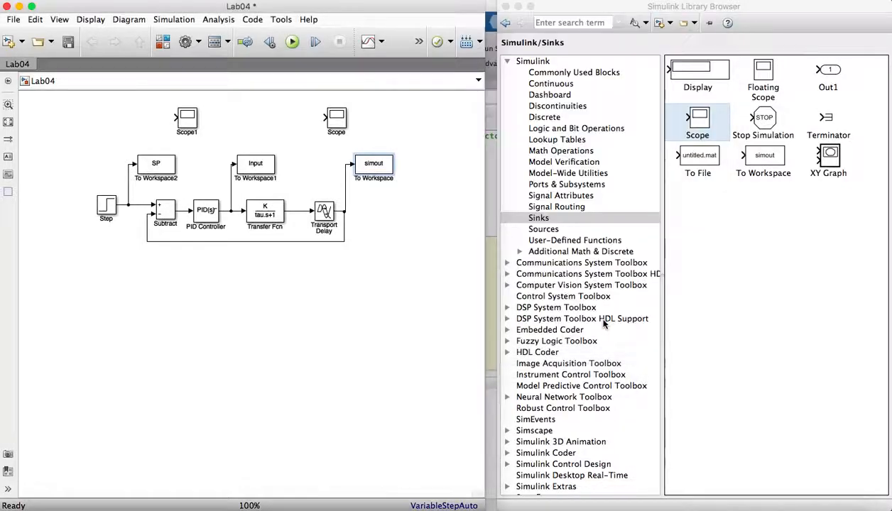
Configure the To Workspace block on the Transport Delay output with variable name Output, save format Array and sample time 0.1.
double_click(366, 170)
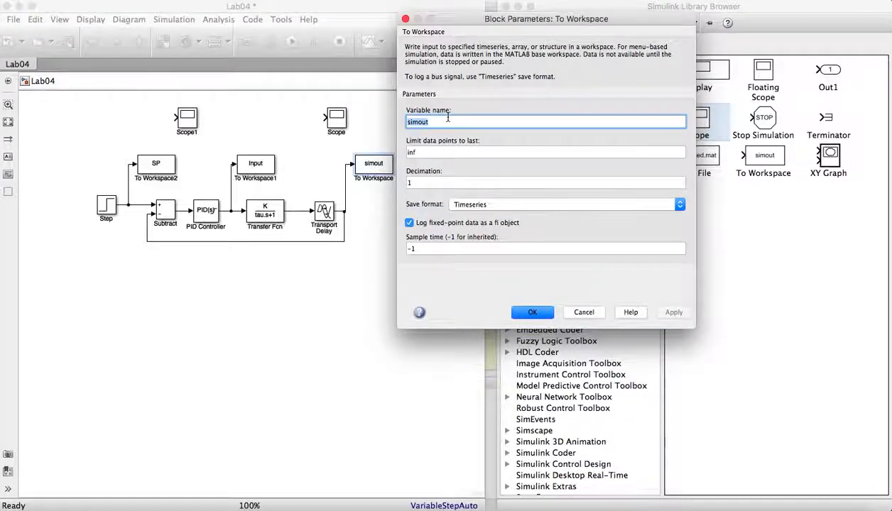
type("Outp")
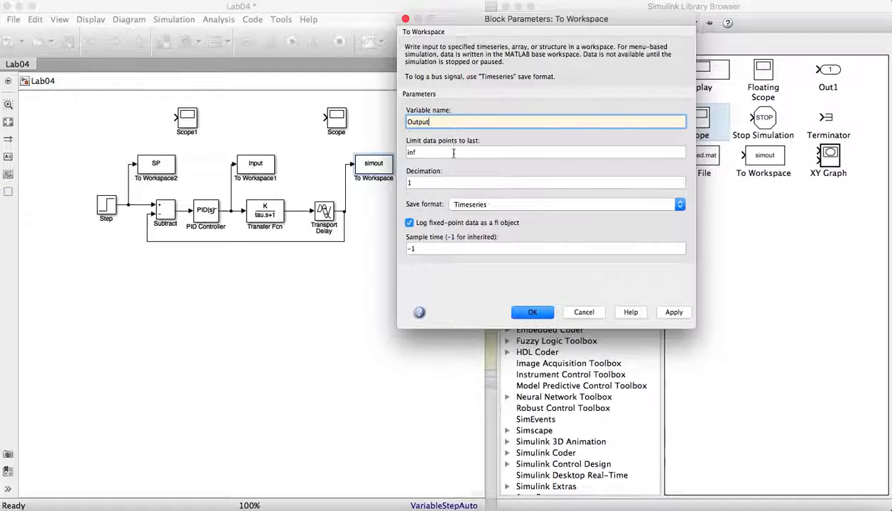
left_click(461, 204)
left_click(460, 194)
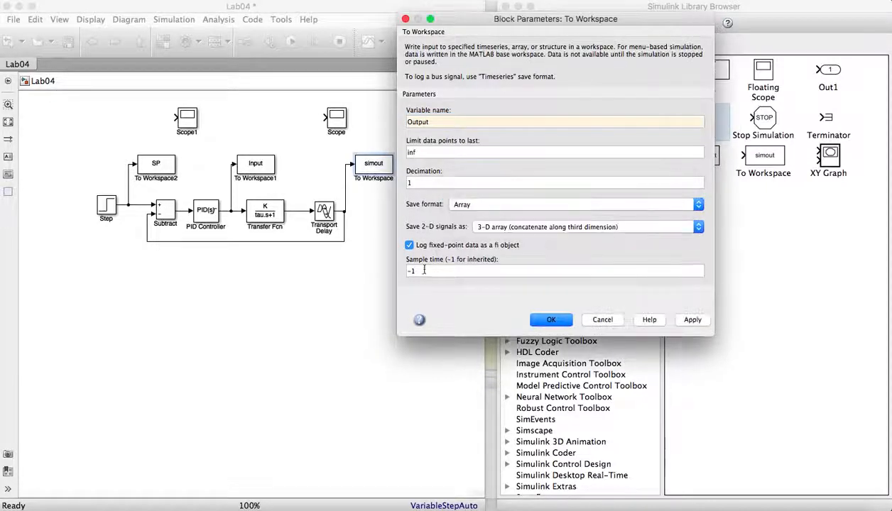
double_click(424, 270)
type("0.")
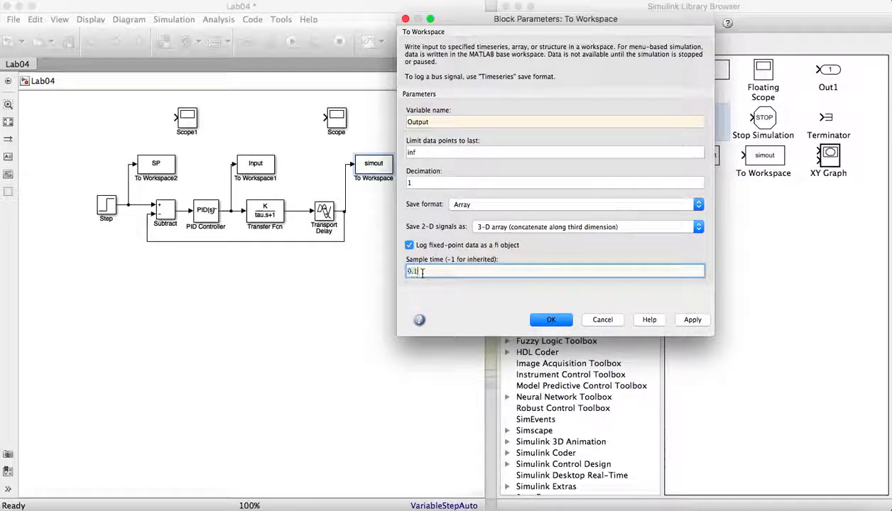
left_click(680, 319)
left_click(553, 321)
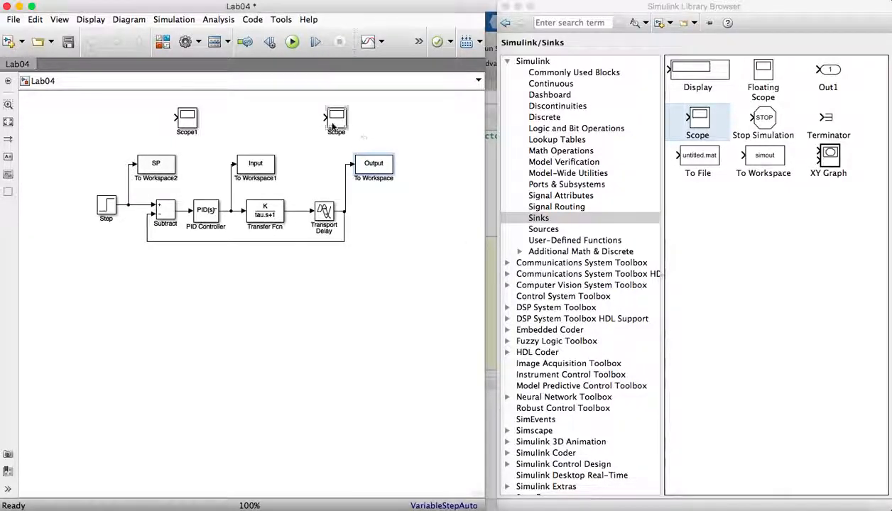
Move Scope to the far side of the Output block and connect Scope1 to the Step signal above the SP block.
left_click_drag(332, 125, 437, 126)
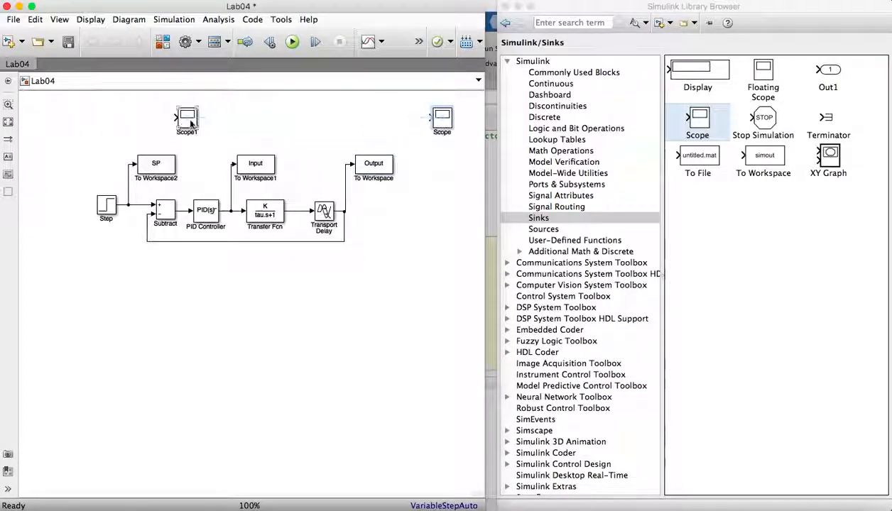
mouse_move(190, 124)
left_mouse_down()
mouse_move(125, 117)
mouse_move(129, 165)
left_mouse_up()
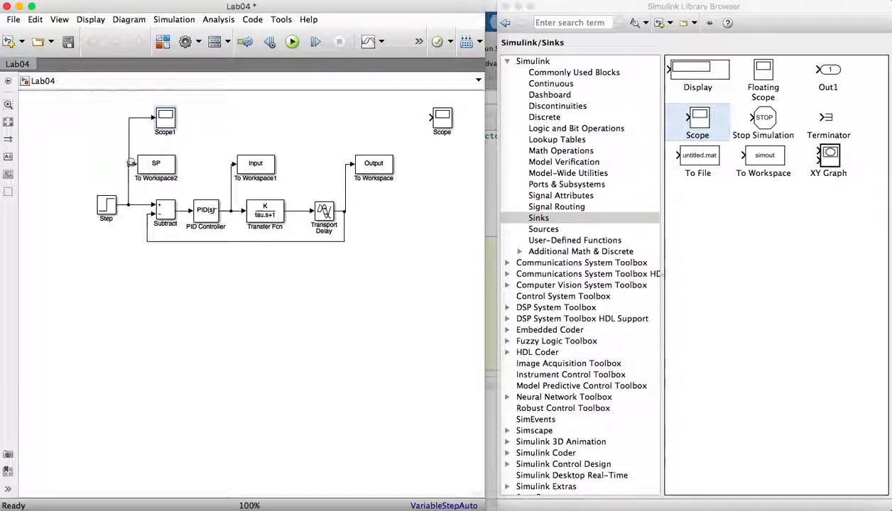
Open Scope1, set its axes scaling to fit both the X and Y limits, and close the scope window.
double_click(164, 118)
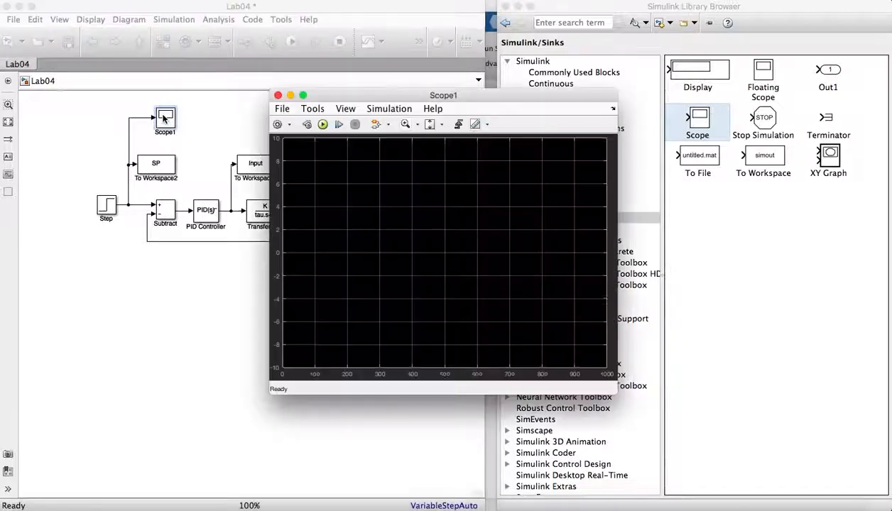
left_click_drag(378, 100, 519, 81)
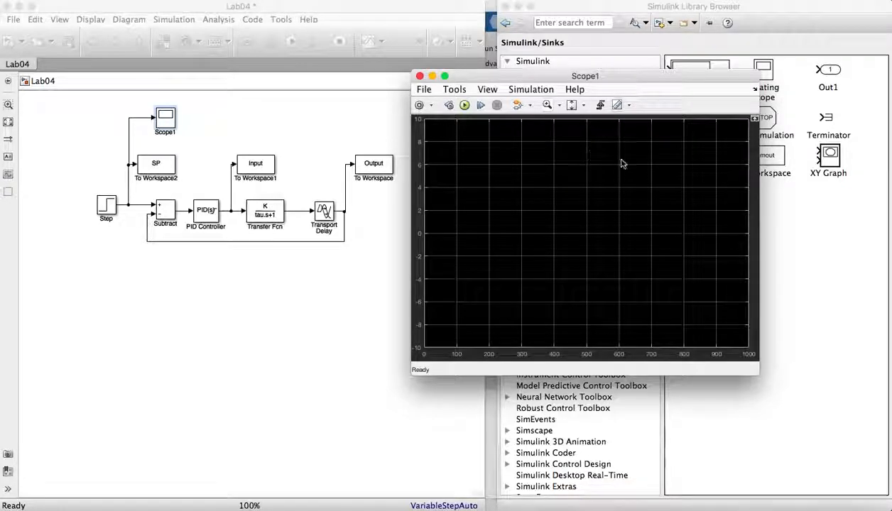
left_click(572, 106)
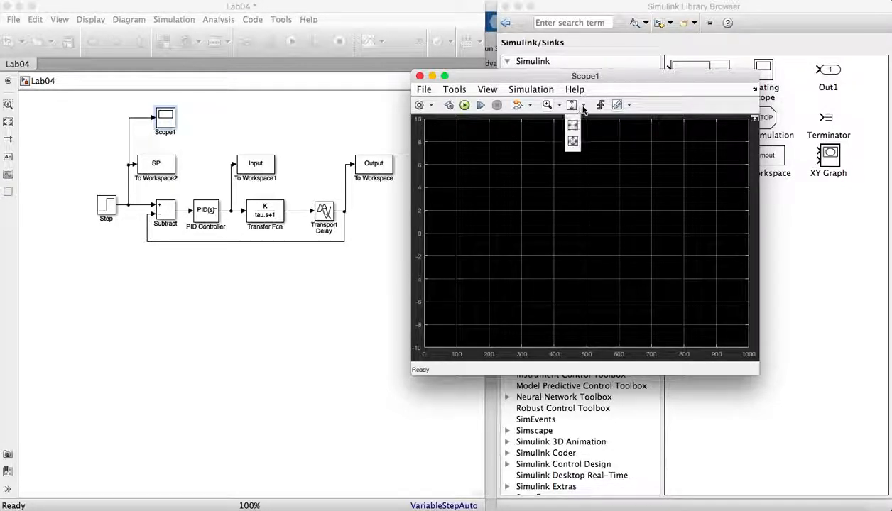
left_click(571, 141)
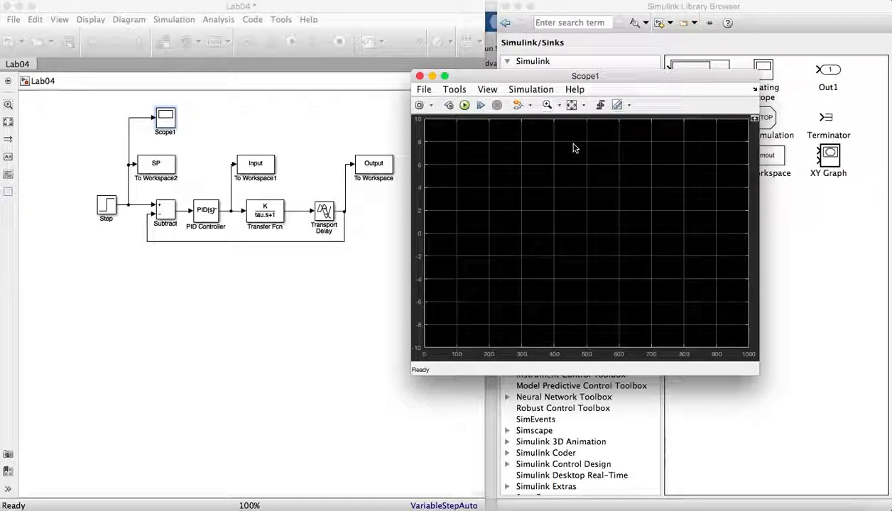
left_click(420, 76)
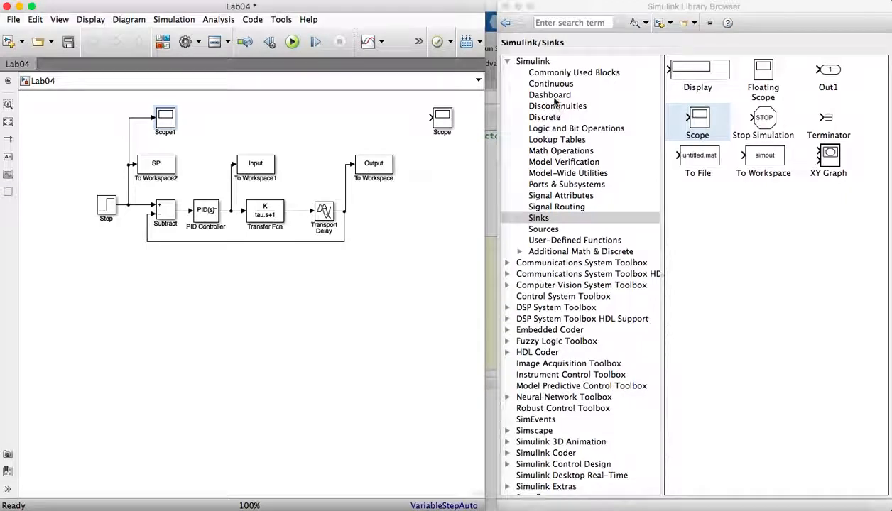
Add a Mux block from the Signal Routing library in front of Scope and connect its output to Scope.
left_click(540, 197)
left_click(539, 207)
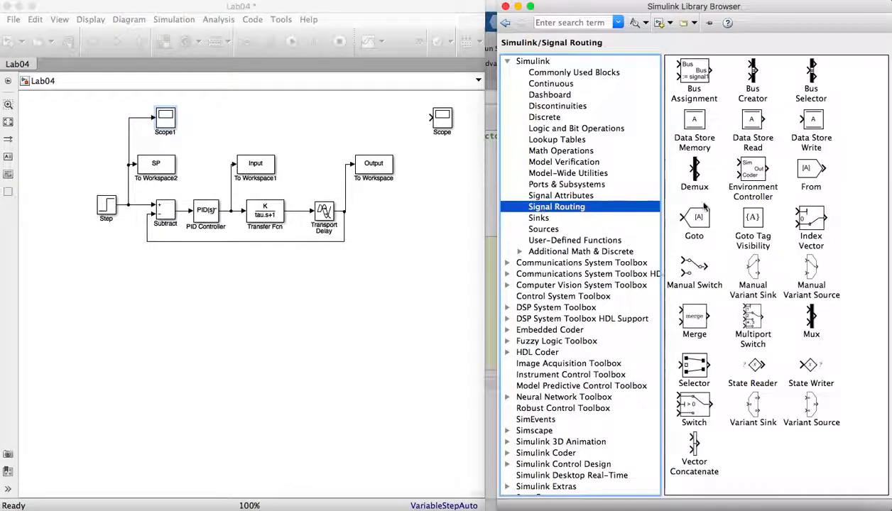
left_click_drag(810, 318, 407, 117)
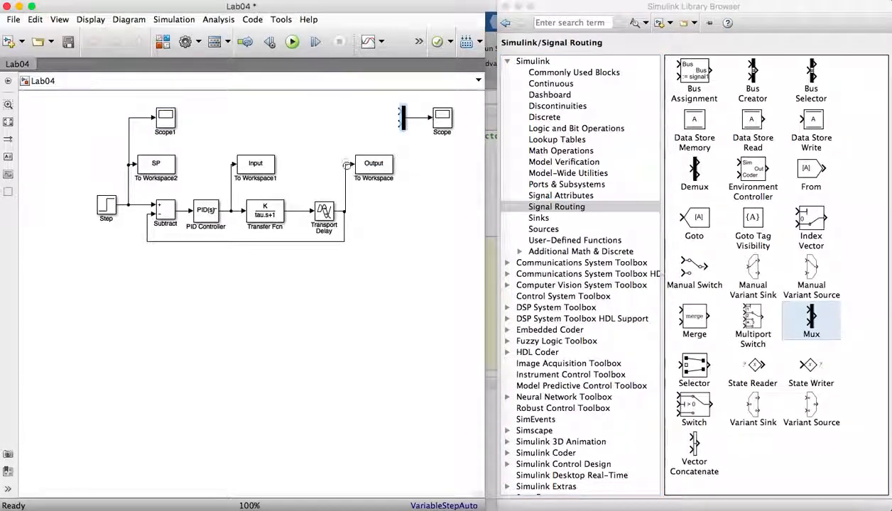
Connect the Transport Delay output to the Output block and the Mux's second input, and the Step signal to the Mux's first input.
left_click_drag(346, 165, 344, 211)
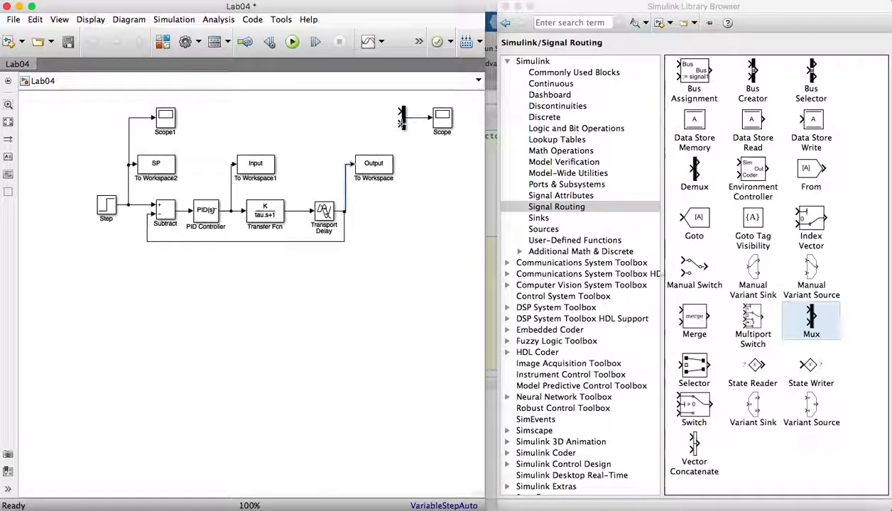
mouse_move(402, 122)
left_mouse_down()
mouse_move(335, 122)
mouse_move(333, 154)
mouse_move(346, 165)
left_mouse_up()
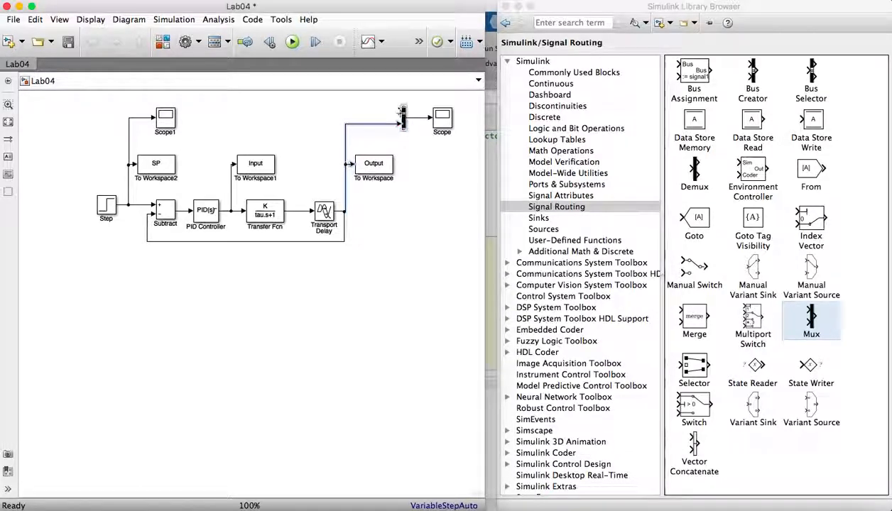
mouse_move(399, 112)
left_mouse_down()
mouse_move(170, 106)
mouse_move(128, 117)
left_mouse_up()
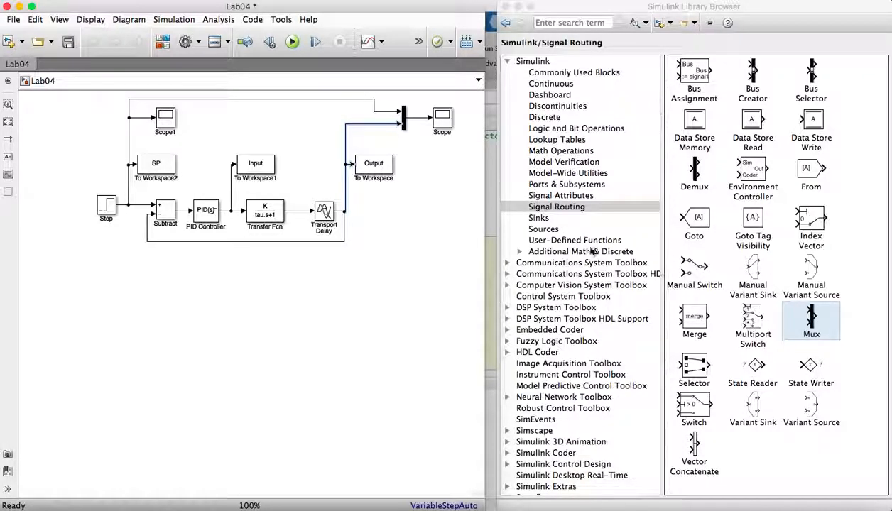
Add a Clock from Sources and a To Workspace block from Sinks below the loop, and connect the Clock to it.
left_click(543, 230)
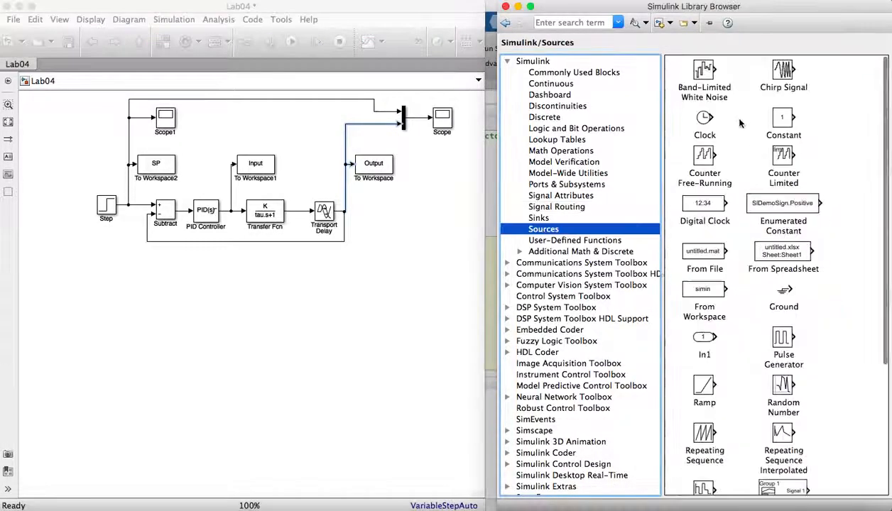
left_click_drag(508, 193, 130, 273)
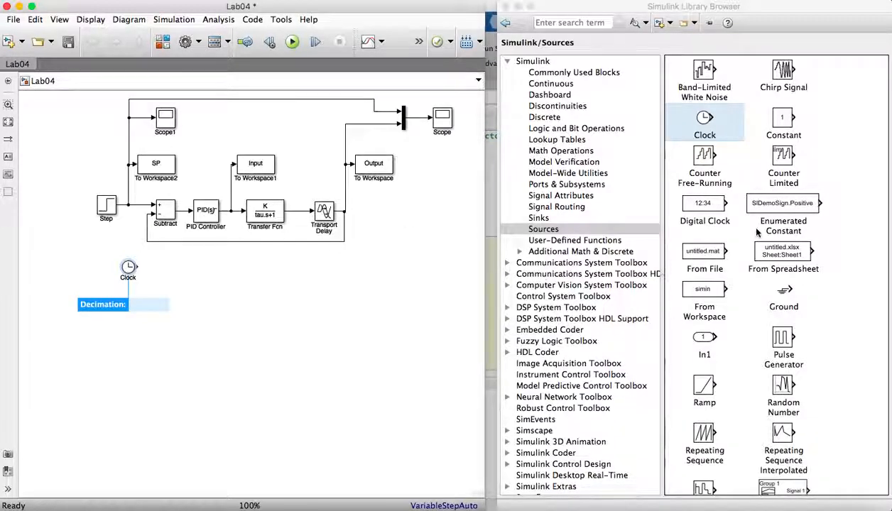
left_click(538, 218)
left_click_drag(759, 162, 194, 270)
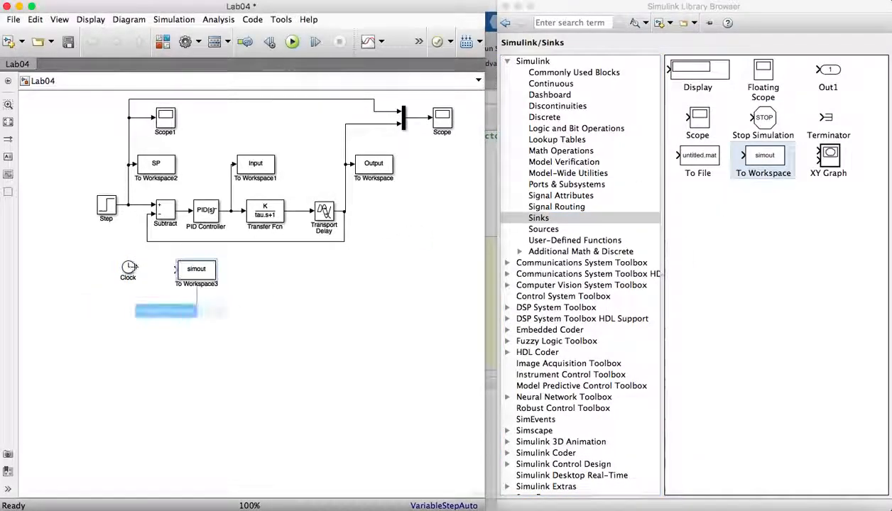
left_click_drag(132, 267, 197, 277)
Configure the Clock's To Workspace block with variable name Time, save format Array and sample time 0.1, and save the model.
double_click(197, 275)
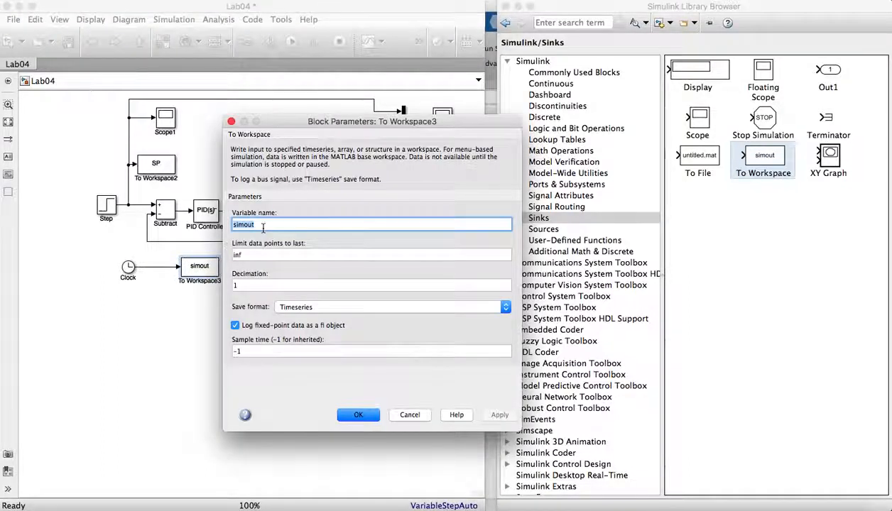
type("Time")
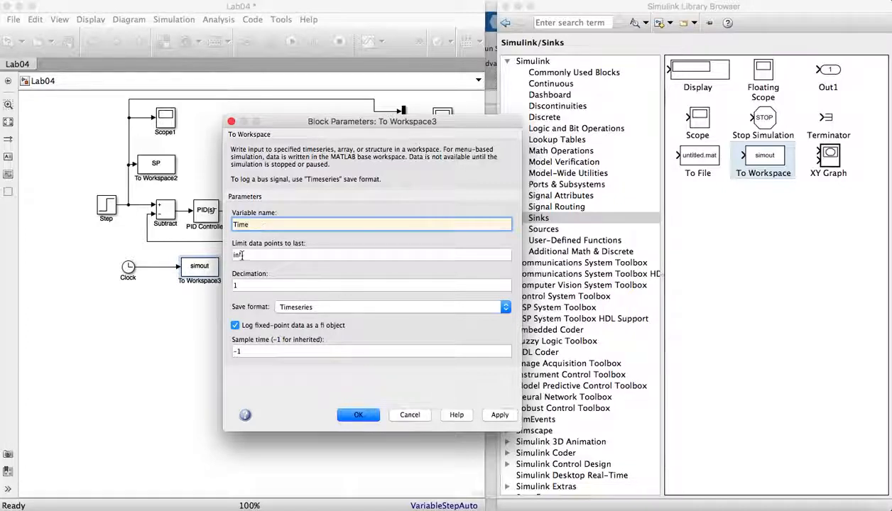
left_click(292, 309)
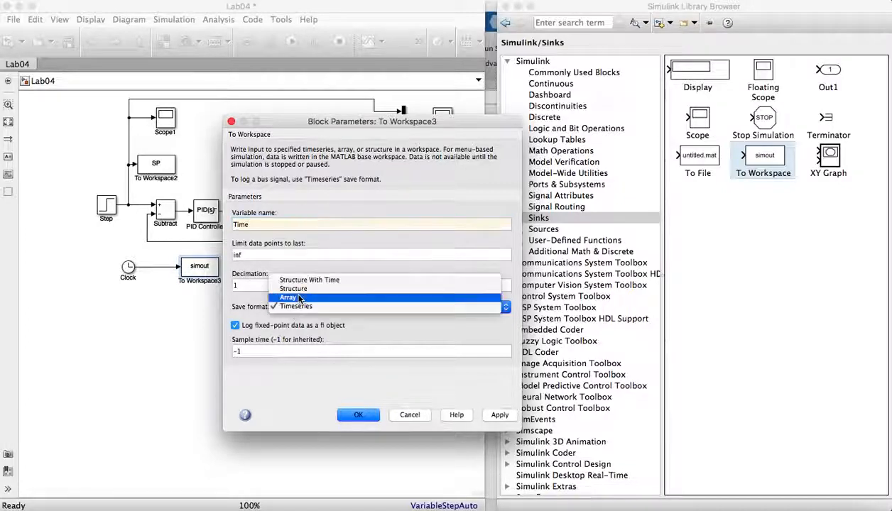
left_click(292, 297)
type("0")
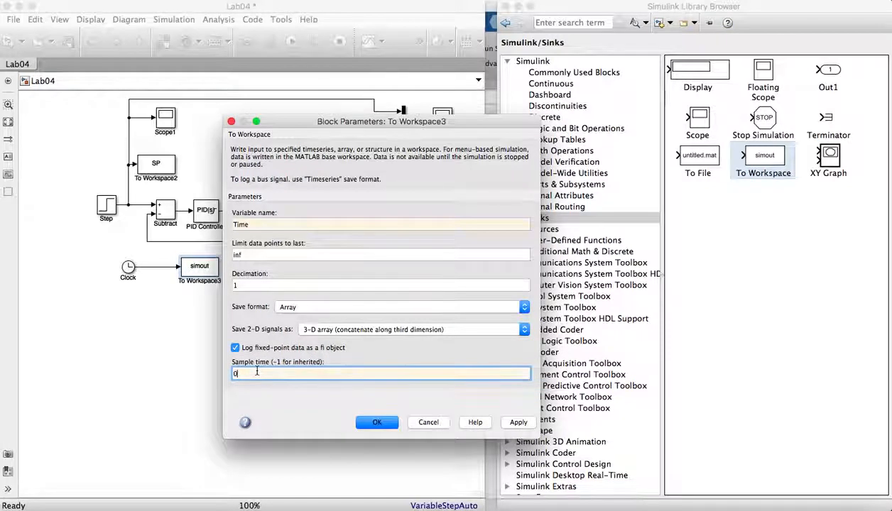
type(".1")
left_click(371, 420)
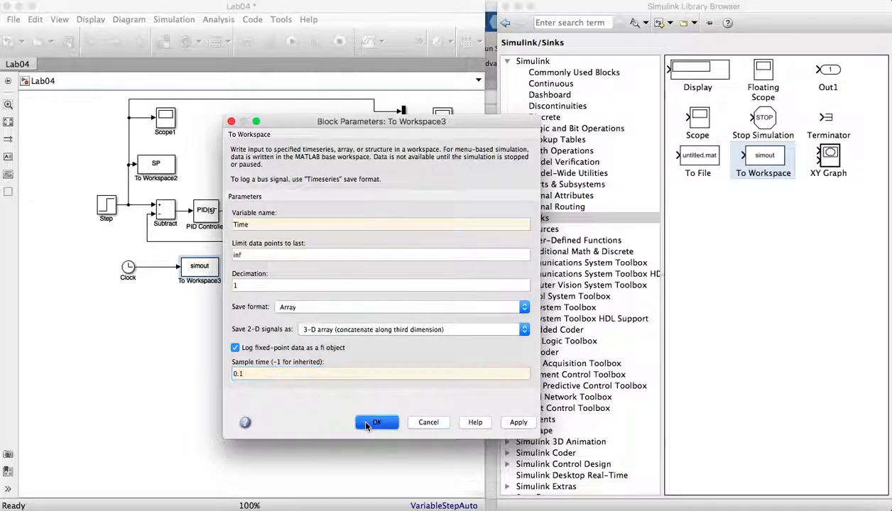
left_click(517, 422)
left_click(378, 424)
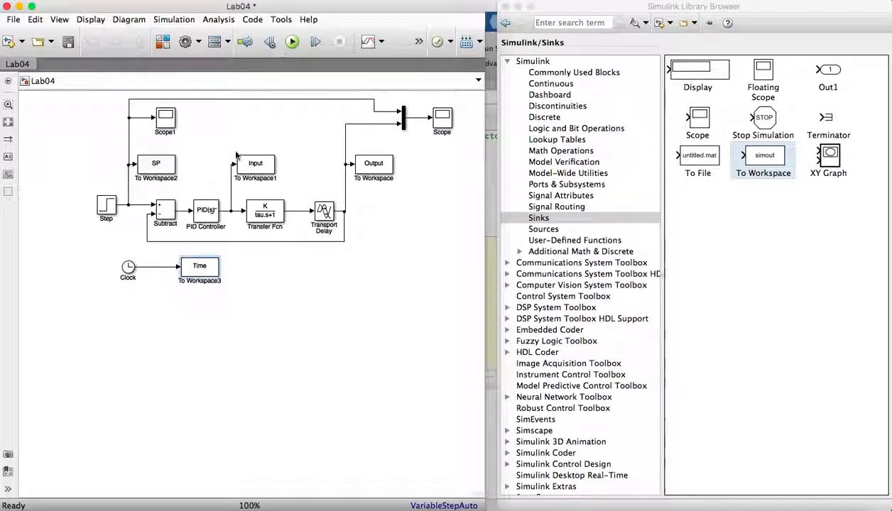
key("super+s")
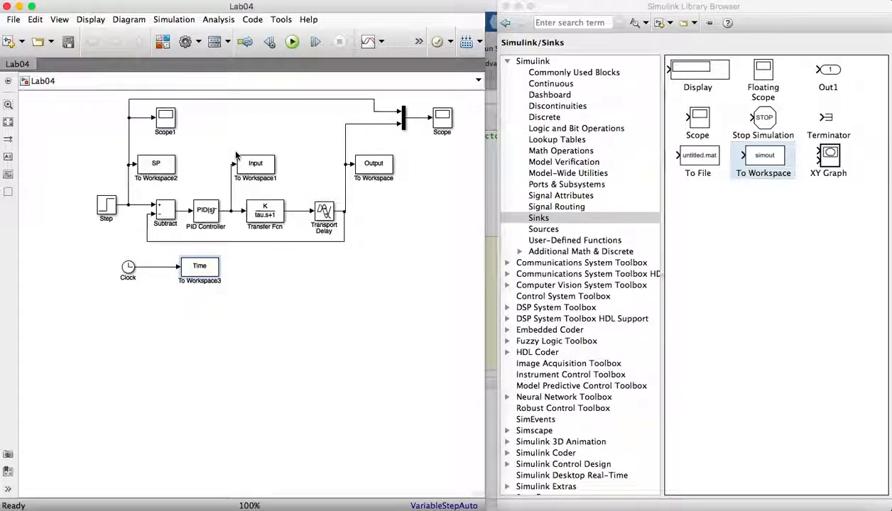
Review the Step block's step time, initial value and final value, and close its parameters.
left_click(111, 217)
double_click(111, 216)
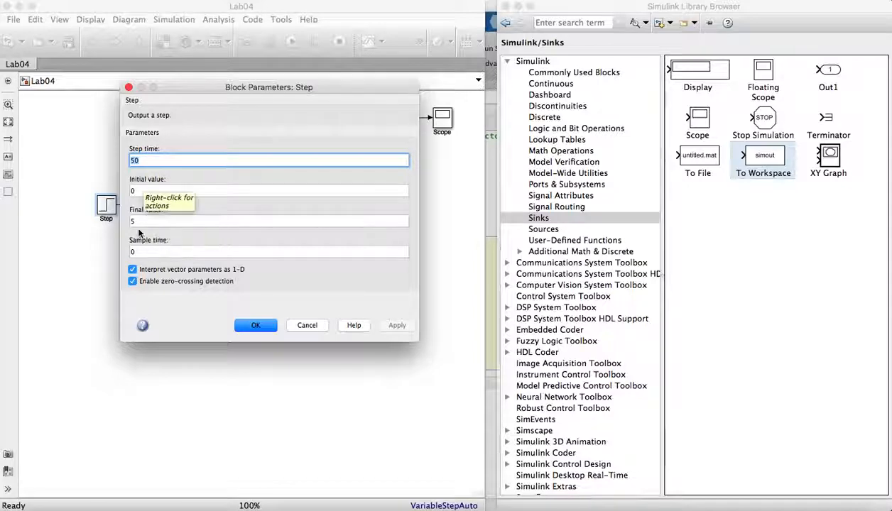
left_click(272, 324)
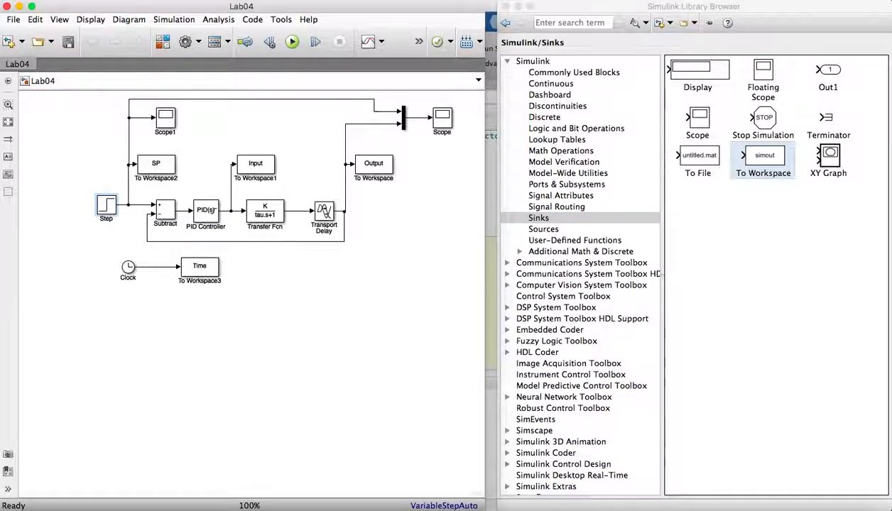
Set the solver to ode23tb (stiff/TR-BDF2) in the model configuration parameters.
left_click(174, 21)
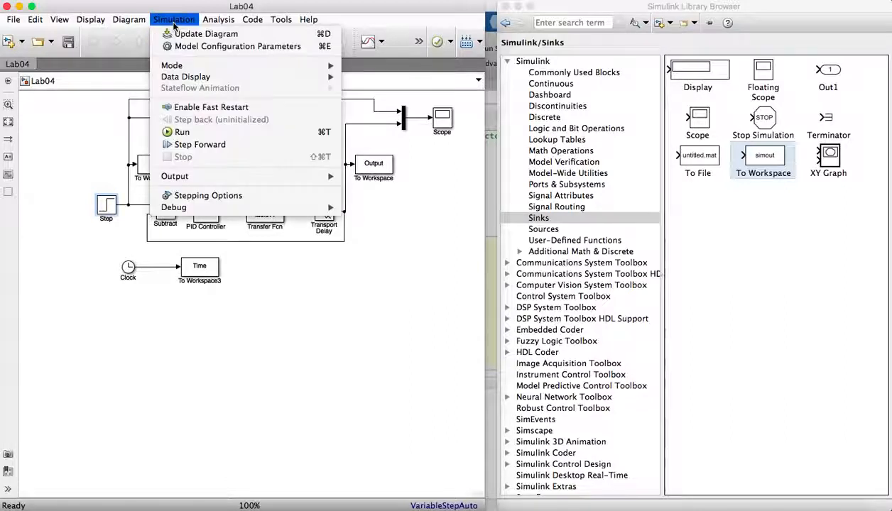
left_click(203, 47)
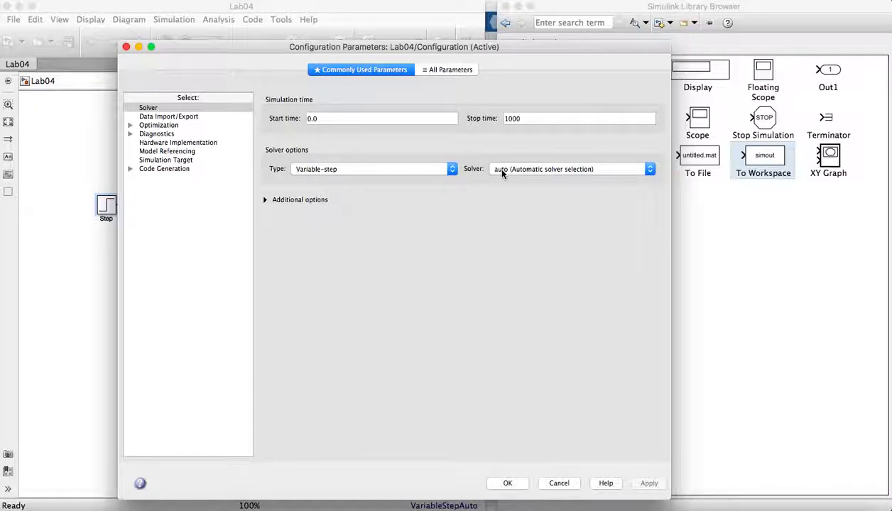
left_click(501, 171)
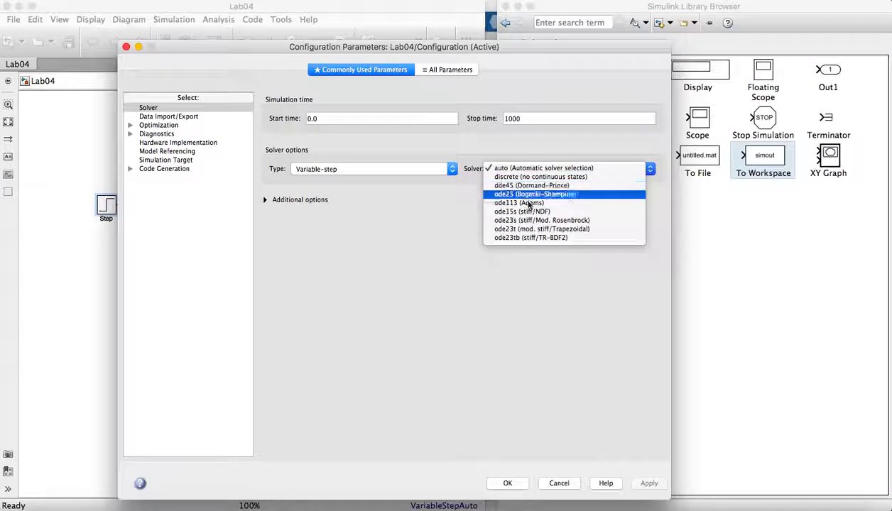
left_click(534, 239)
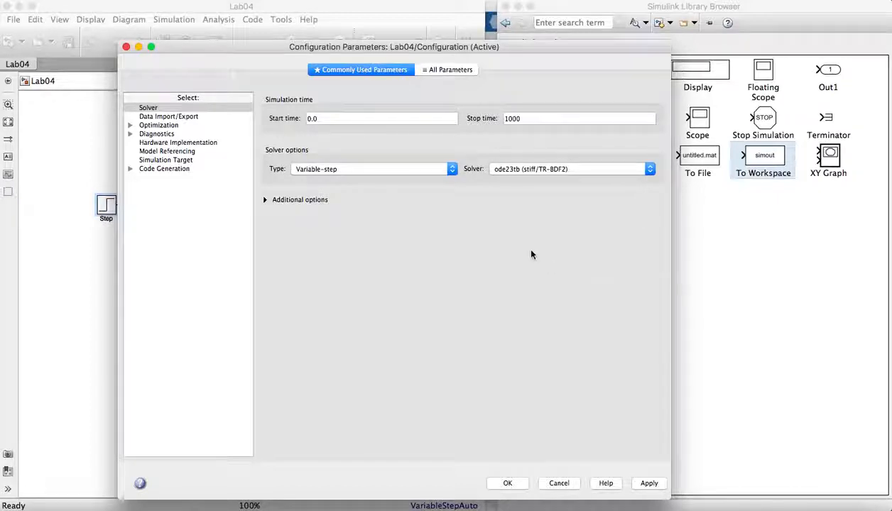
Set the solver's relative tolerance to 1e-8 and apply the configuration.
left_click(466, 74)
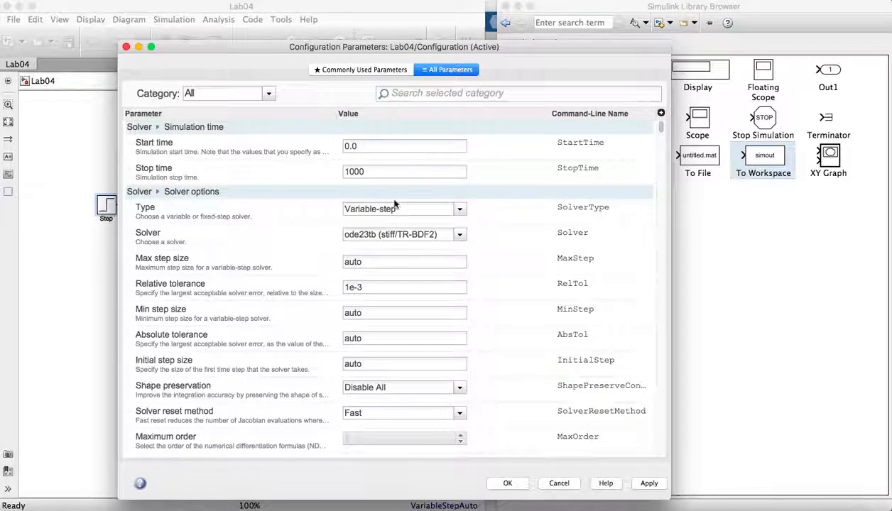
triple_click(364, 287)
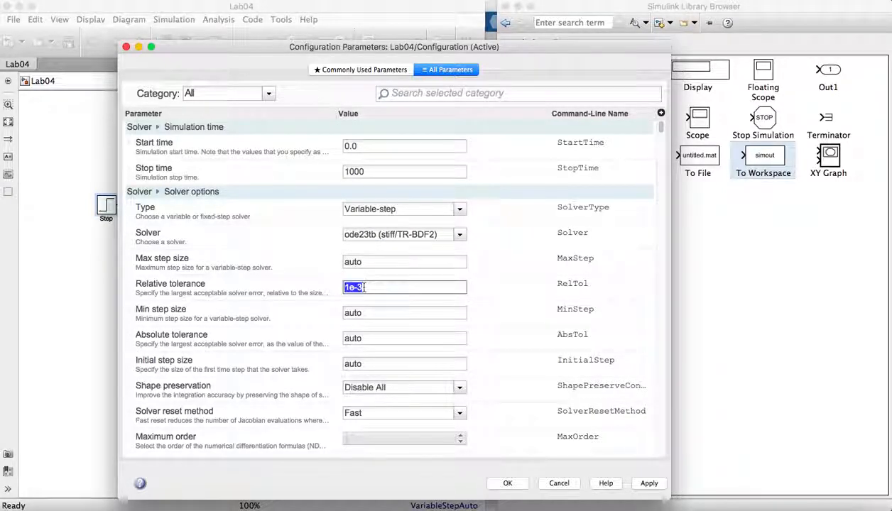
left_click(364, 286)
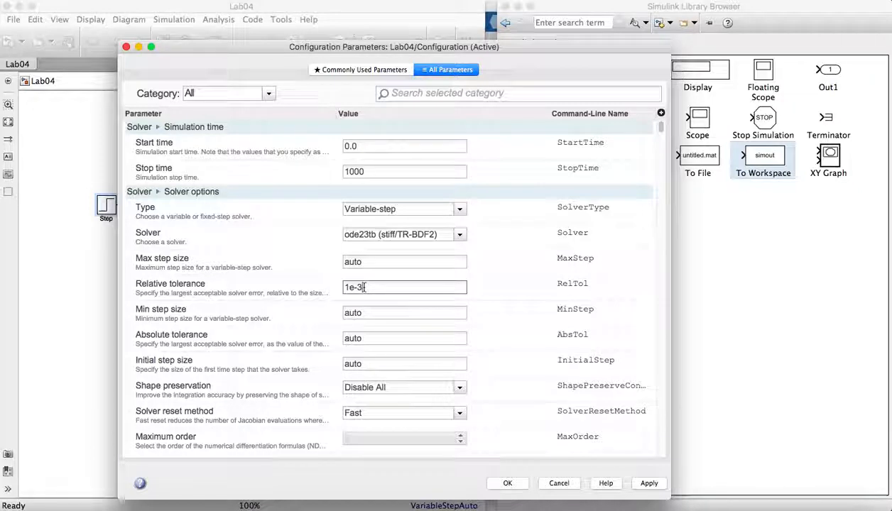
key("BackSpace")
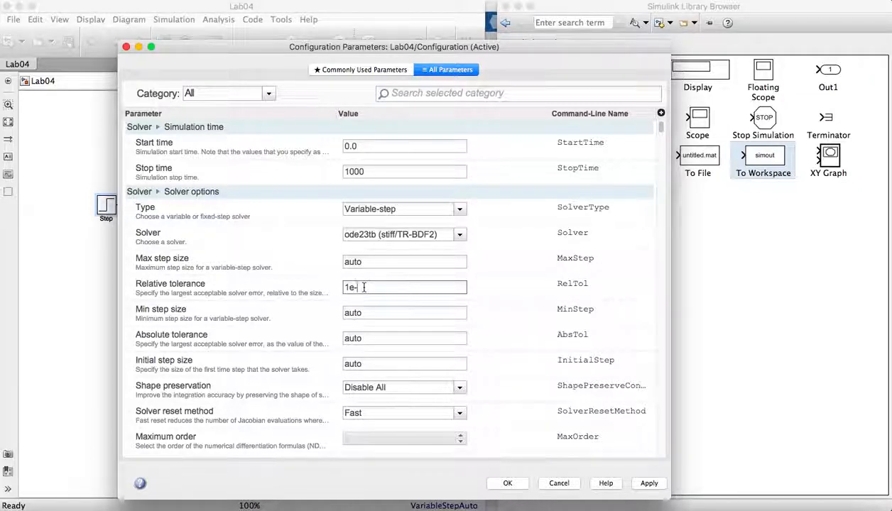
type("8")
left_click(509, 484)
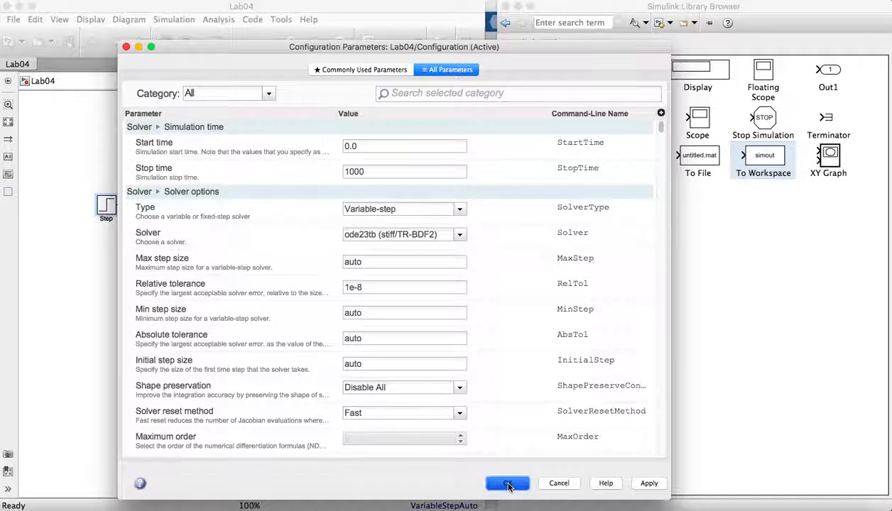
left_click(649, 483)
left_click(523, 483)
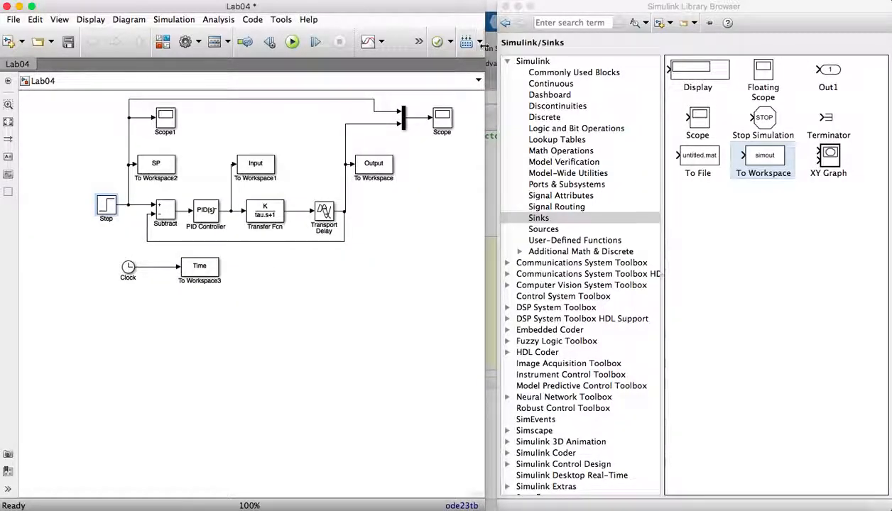
Widen the model window to show the simulation stop time, and save the model.
left_click_drag(485, 43, 621, 43)
left_click(454, 42)
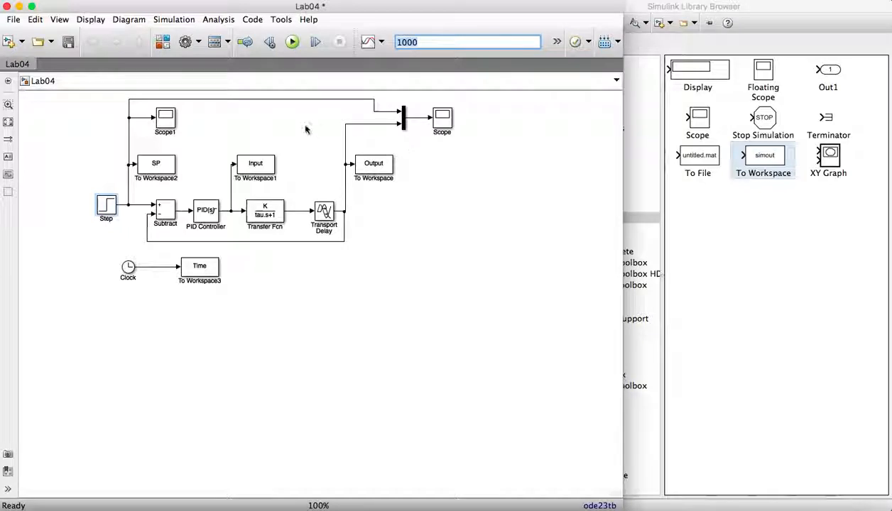
left_click(69, 43)
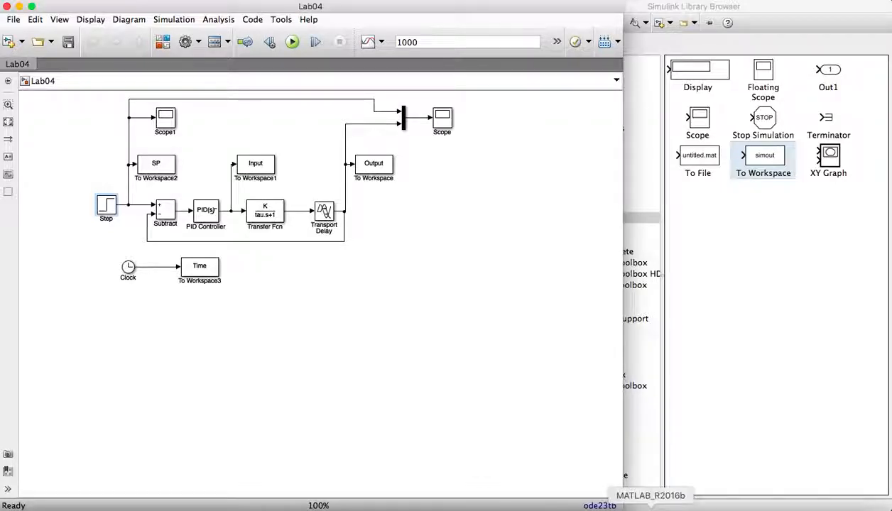
Close the Simulink Library Browser and switch to the Lab4.m script in the MATLAB editor.
left_click(641, 128)
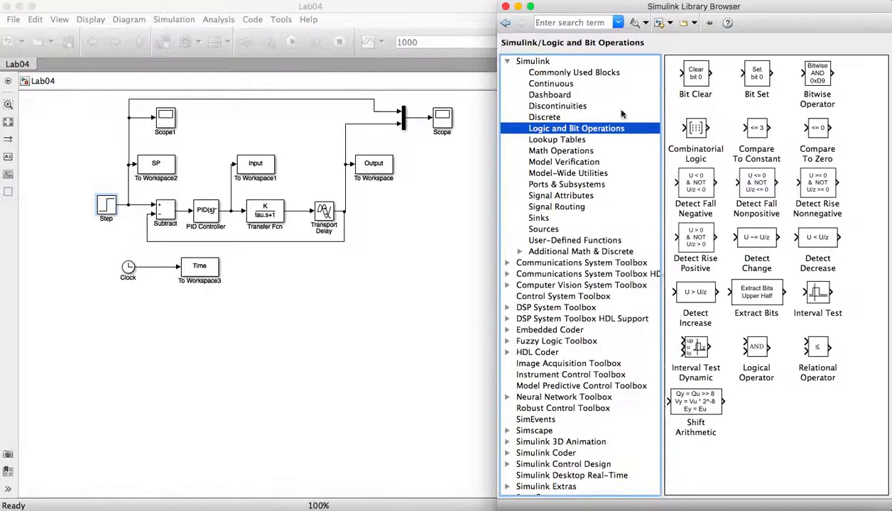
left_click(505, 7)
left_click(673, 335)
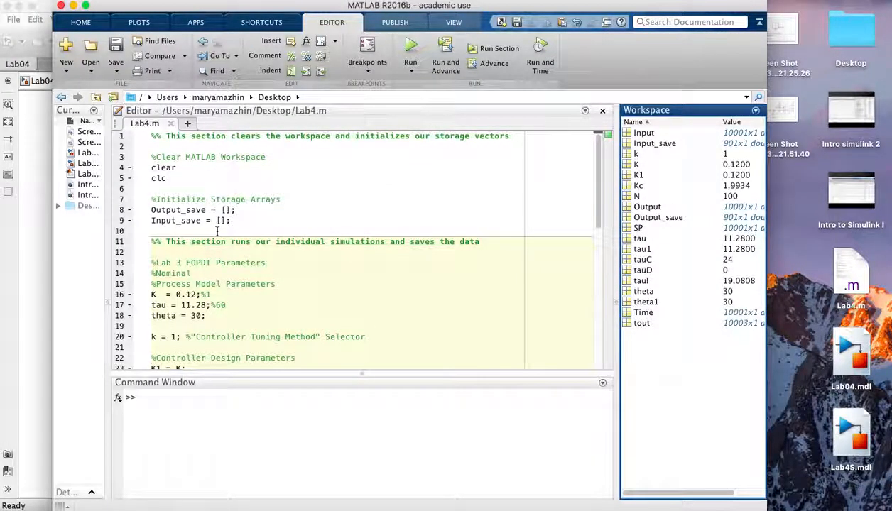
Compare the process model parameters in Lab4.m with the transfer function in the liquid storage system screenshot.
scroll(217, 231, "down", 4)
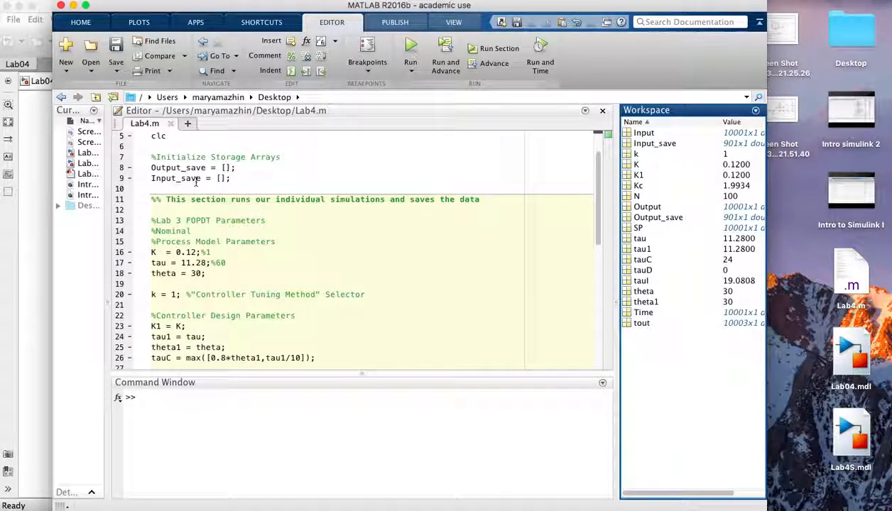
scroll(183, 186, "down", 5)
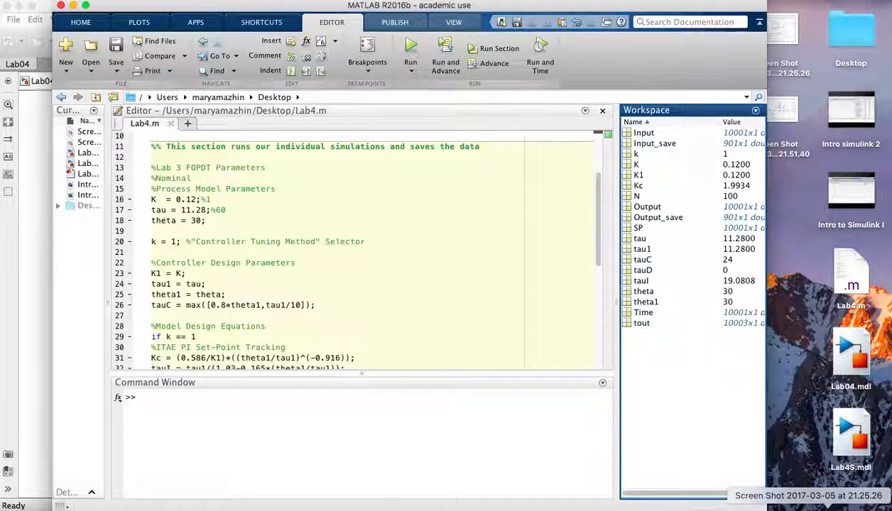
left_click(808, 505)
left_click_drag(465, 13, 596, 21)
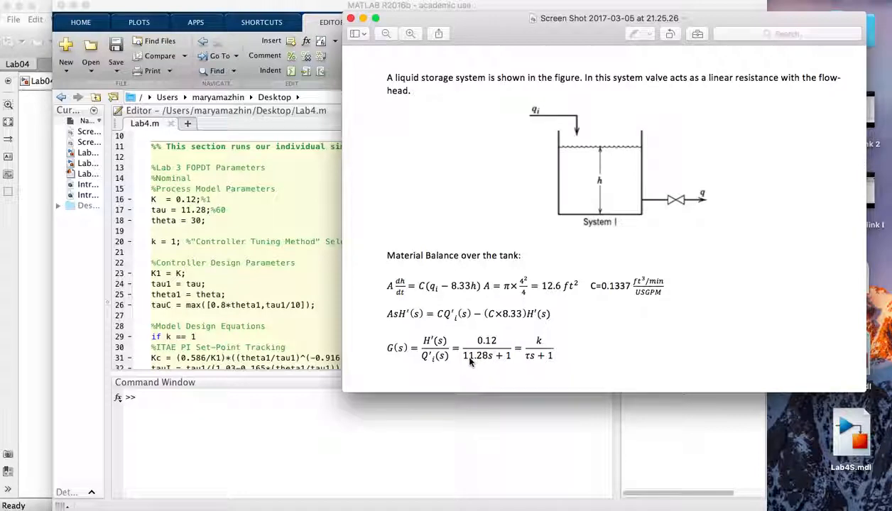
left_click(363, 18)
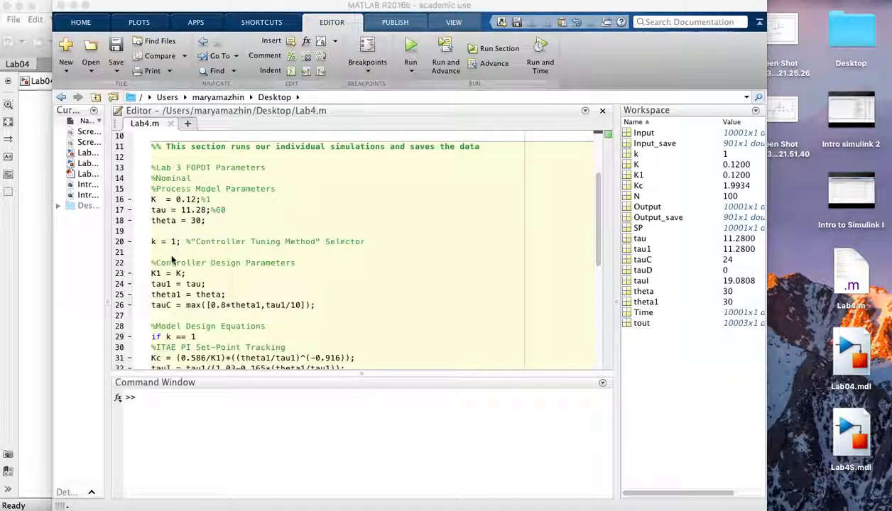
Review the controller design parameters, the three tuning-method equations and the Simulink run and storage commands in Lab4.m.
scroll(167, 284, "down", 1)
scroll(182, 284, "down", 4)
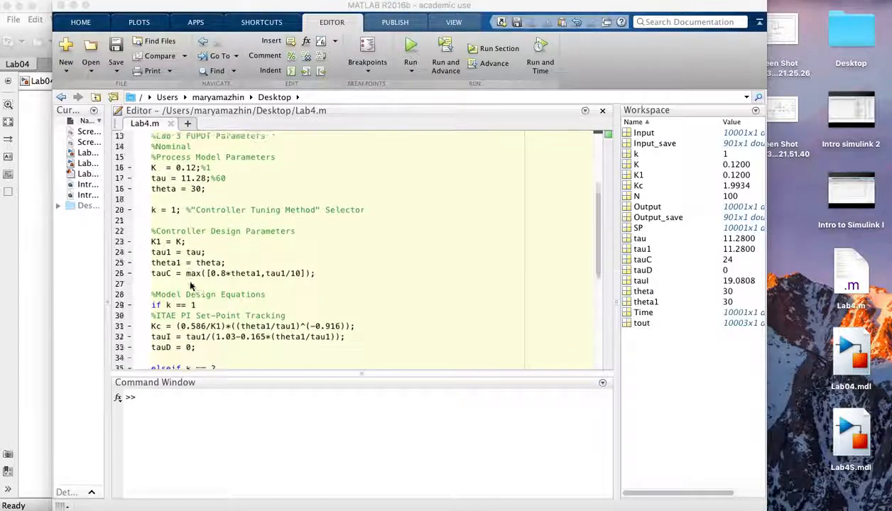
scroll(230, 206, "down", 2)
scroll(226, 199, "down", 2)
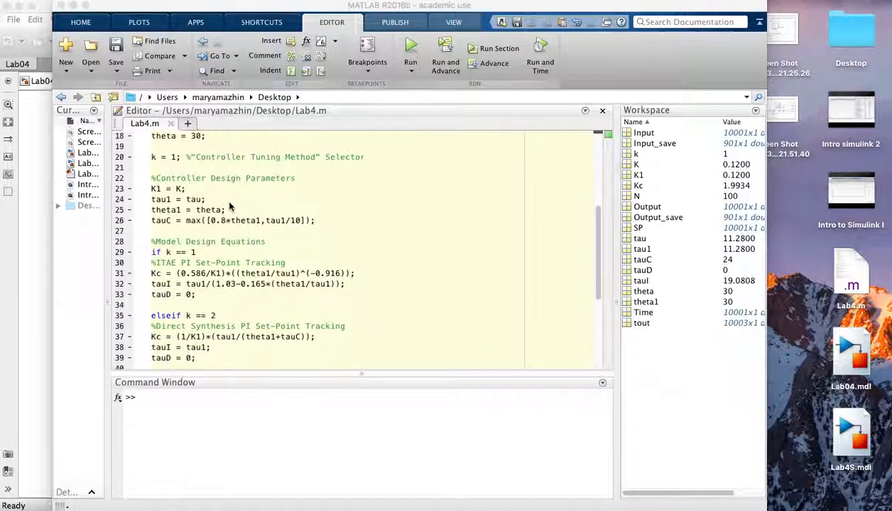
scroll(220, 184, "down", 1)
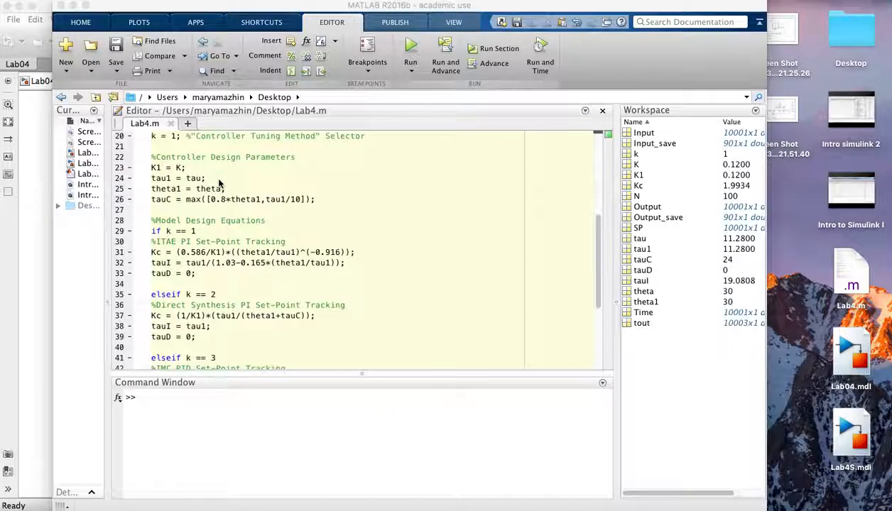
scroll(195, 230, "down", 1)
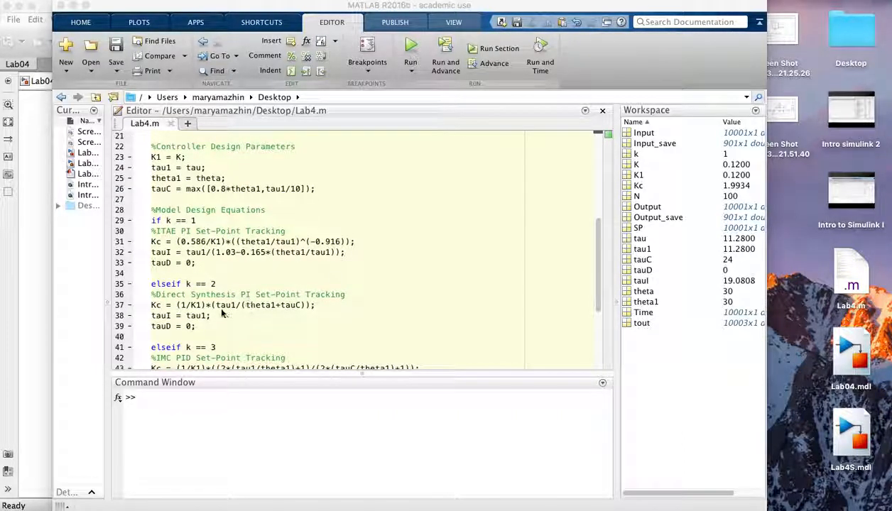
scroll(289, 322, "down", 2)
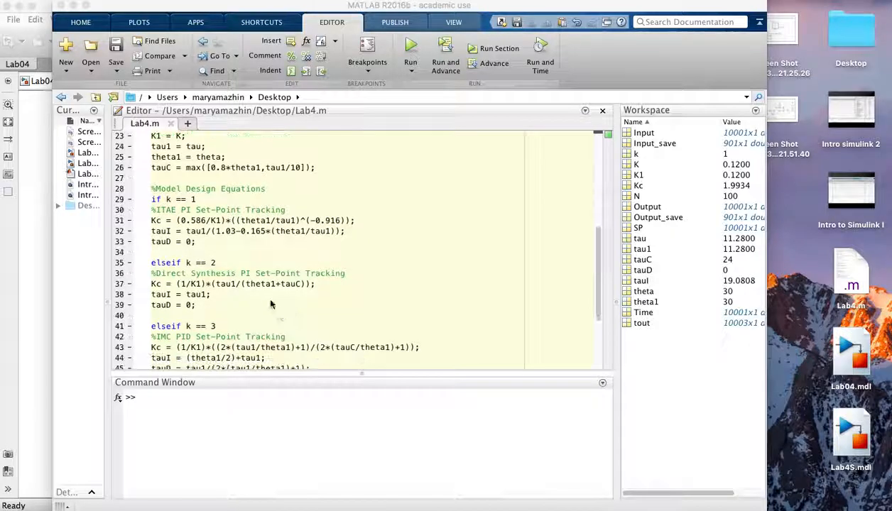
scroll(242, 287, "down", 1)
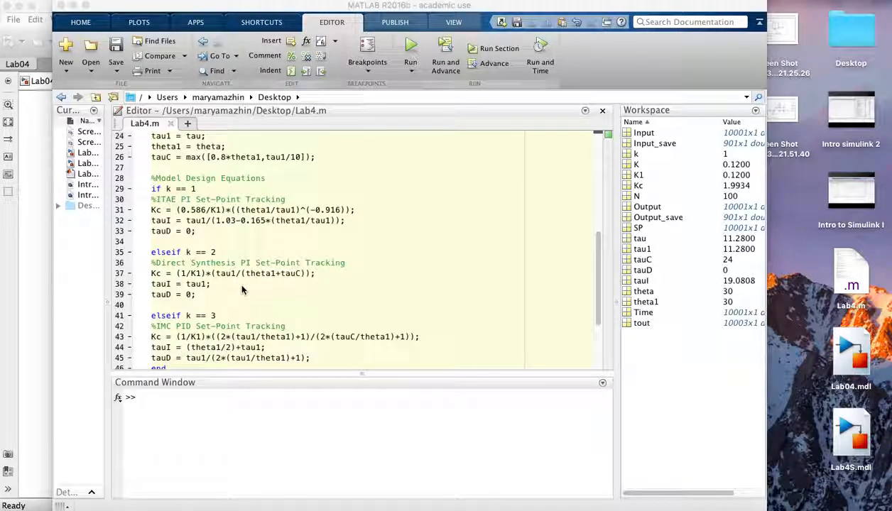
scroll(242, 289, "down", 2)
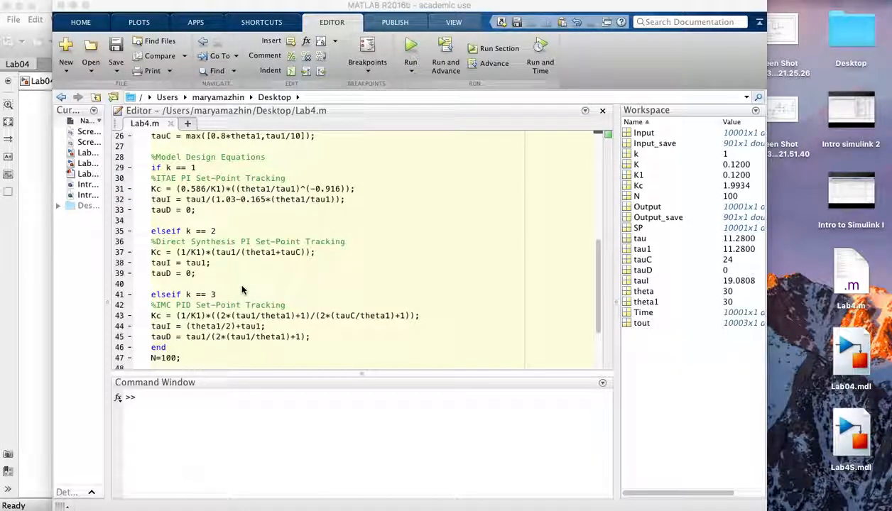
scroll(242, 290, "down", 8)
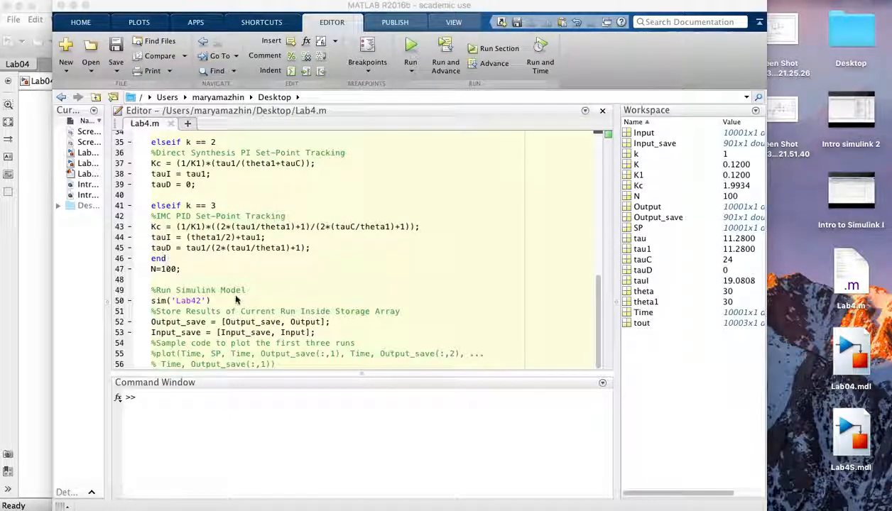
Change the model name in the script's sim call to 'Lab04', save Lab4.m and run it.
left_click(411, 47)
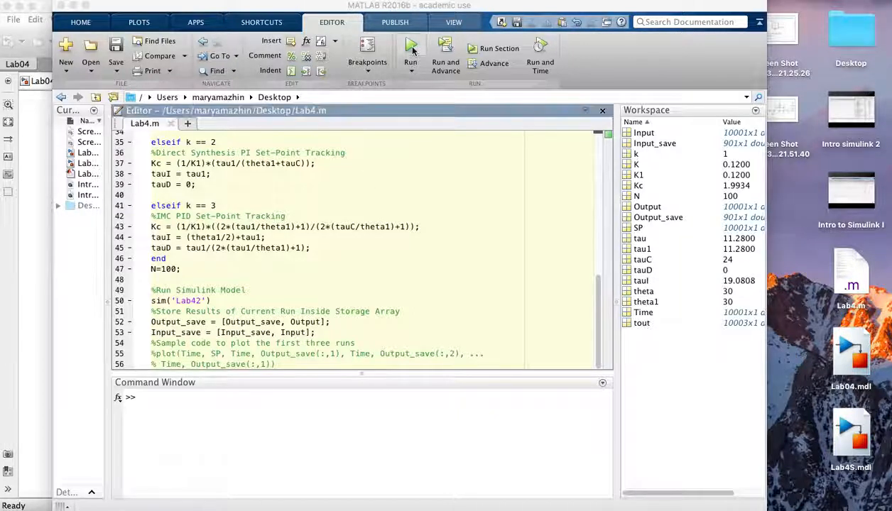
left_click(411, 47)
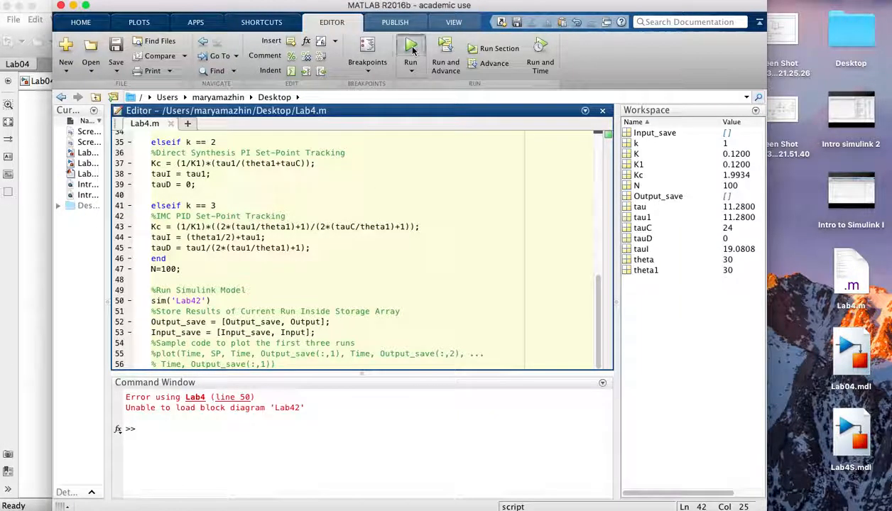
left_click(199, 301)
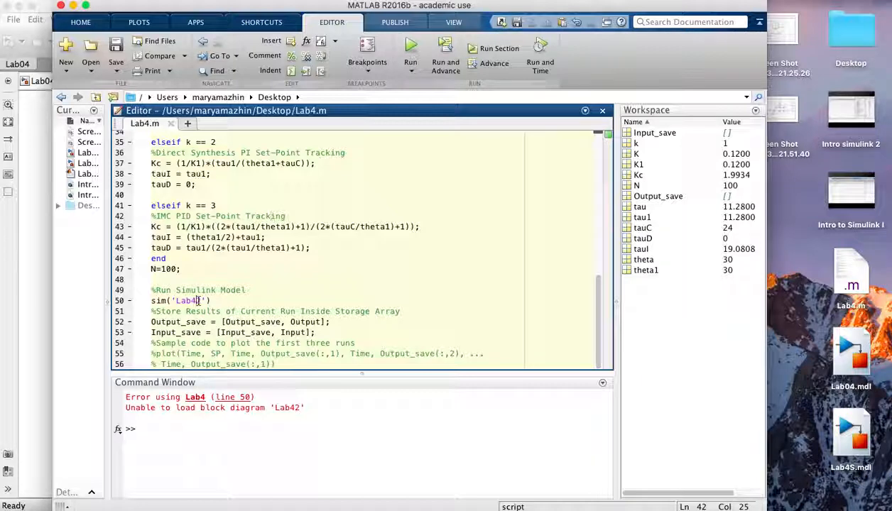
key("BackSpace")
key("BackSpace")
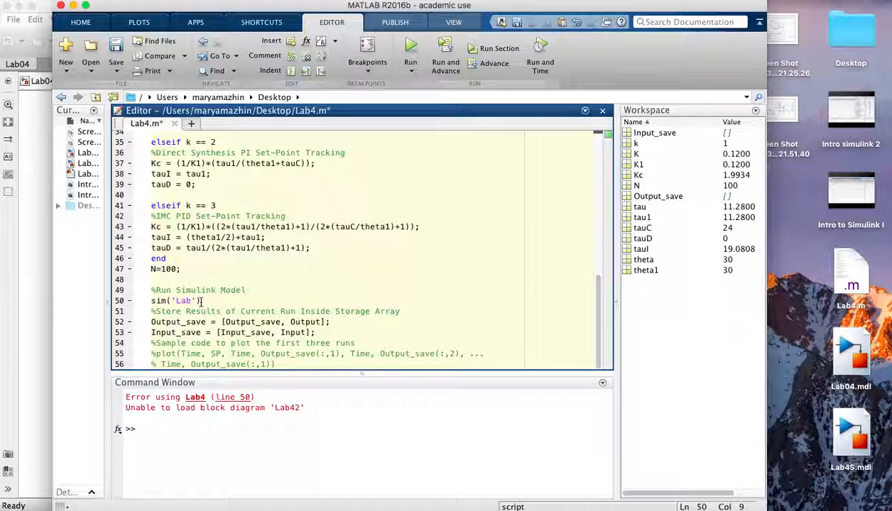
type("04")
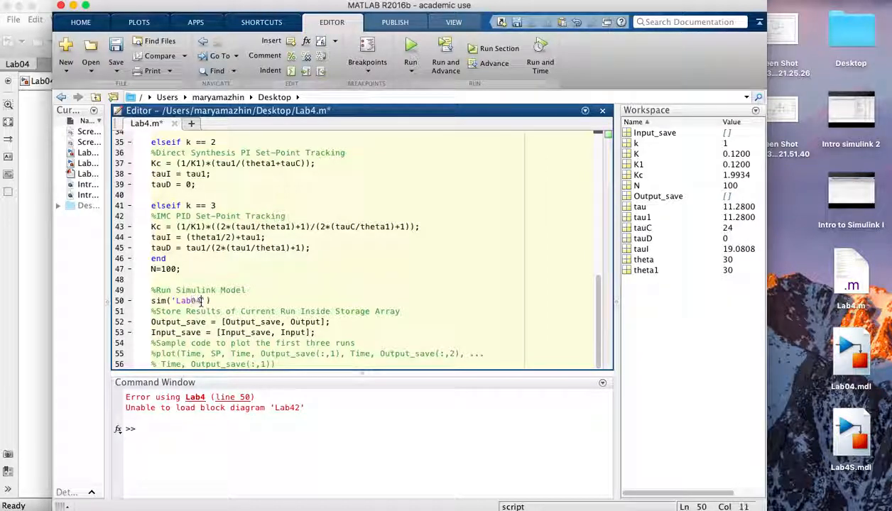
key("super+s")
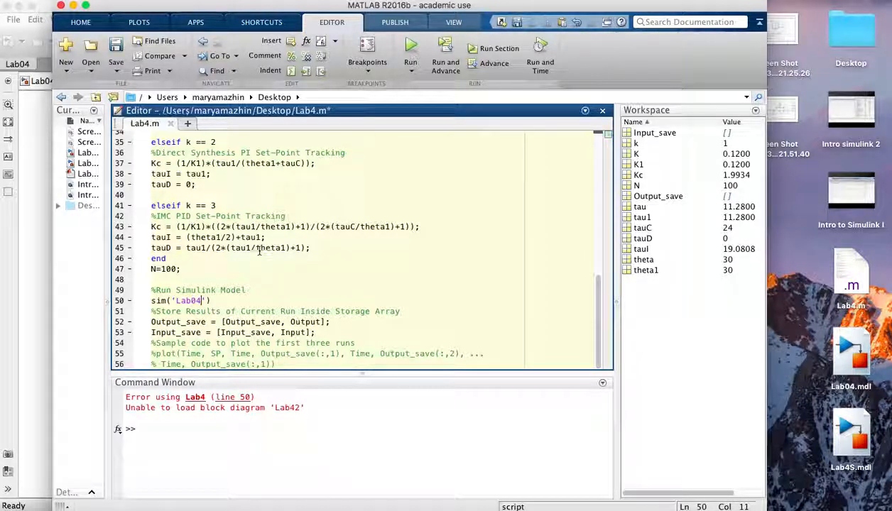
left_click(413, 51)
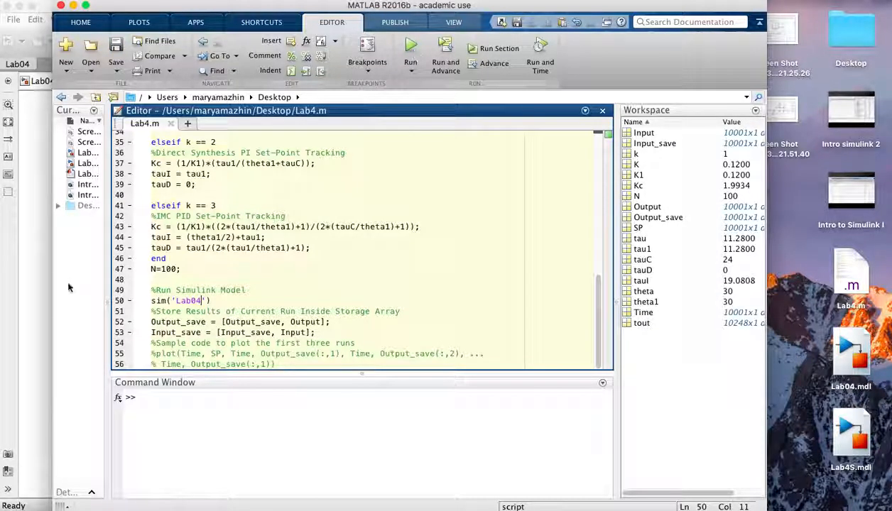
Switch to the Lab04 model, run the simulation, and view the setpoint and output response in an enlarged Scope window.
left_click(38, 275)
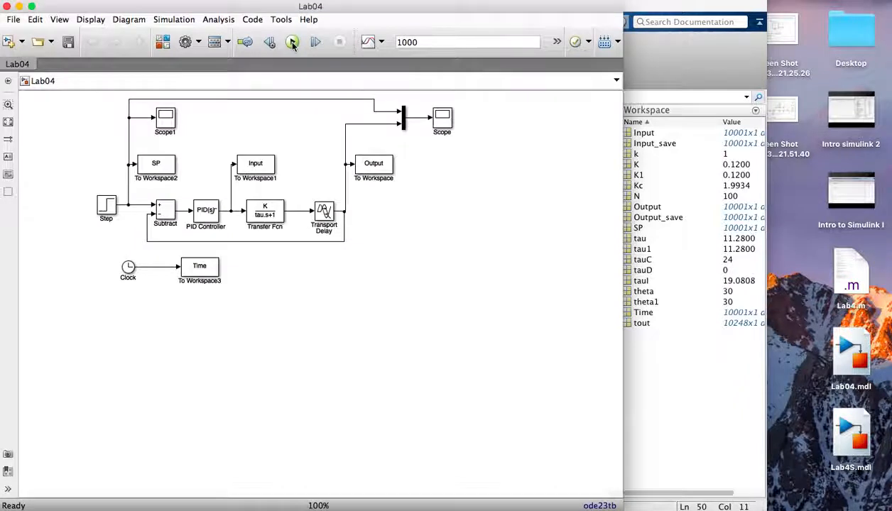
left_click(292, 42)
double_click(443, 118)
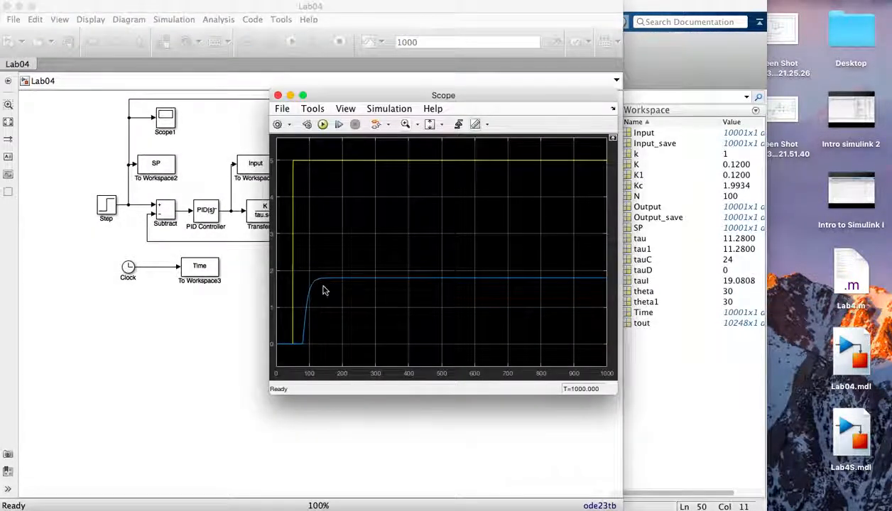
left_click_drag(616, 390, 778, 421)
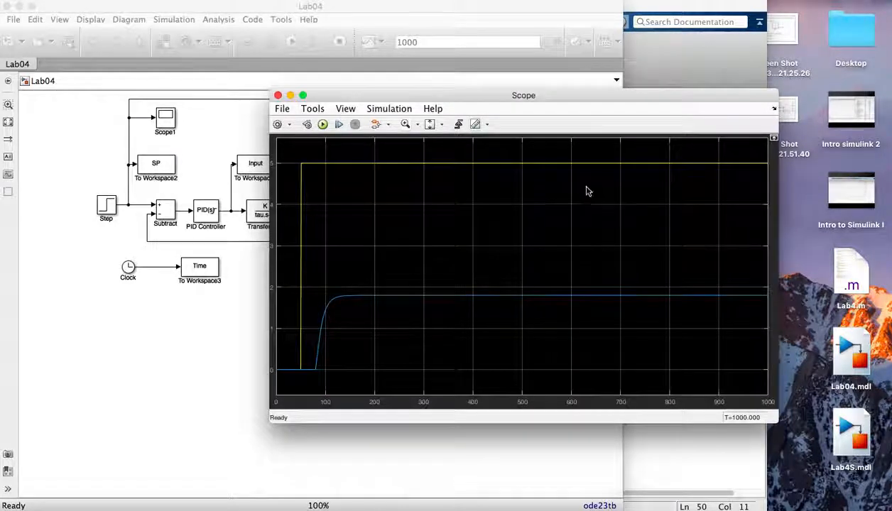
Set the Step block's final value to 1 and rerun the simulation.
double_click(106, 207)
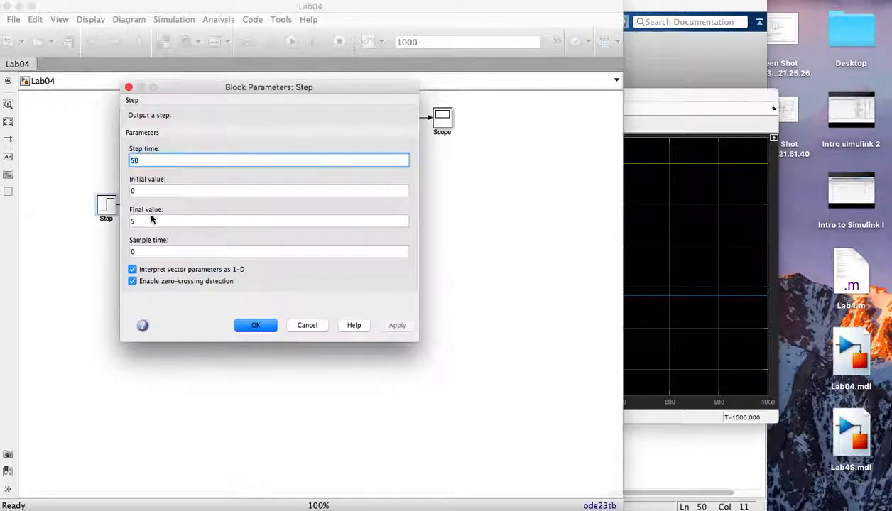
left_click(140, 222)
key("BackSpace")
type("1")
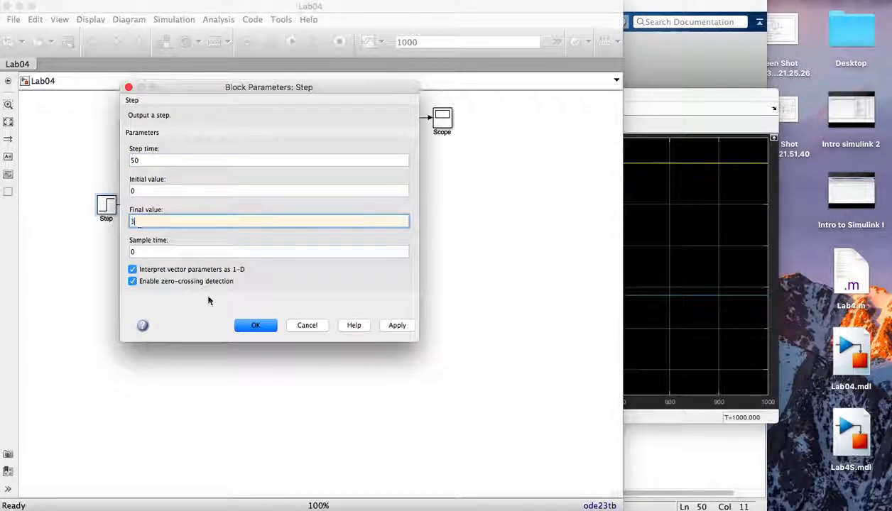
left_click(401, 328)
left_click(257, 327)
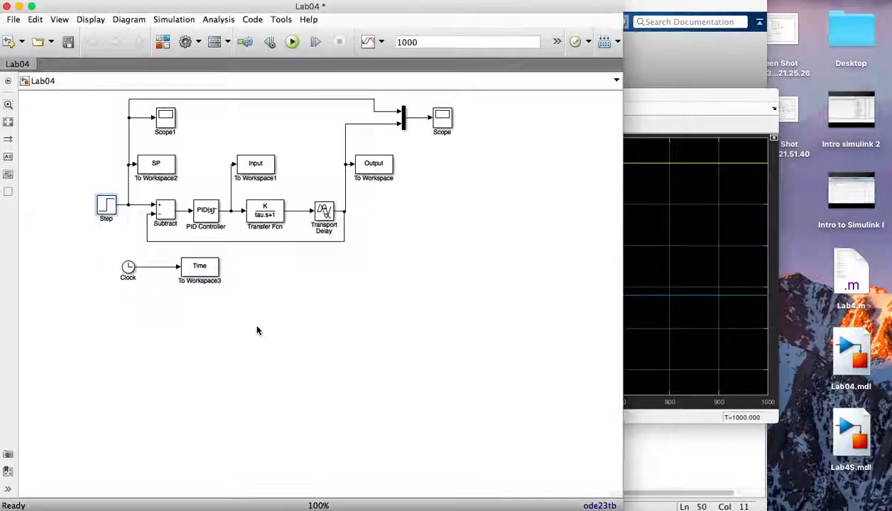
left_click(292, 41)
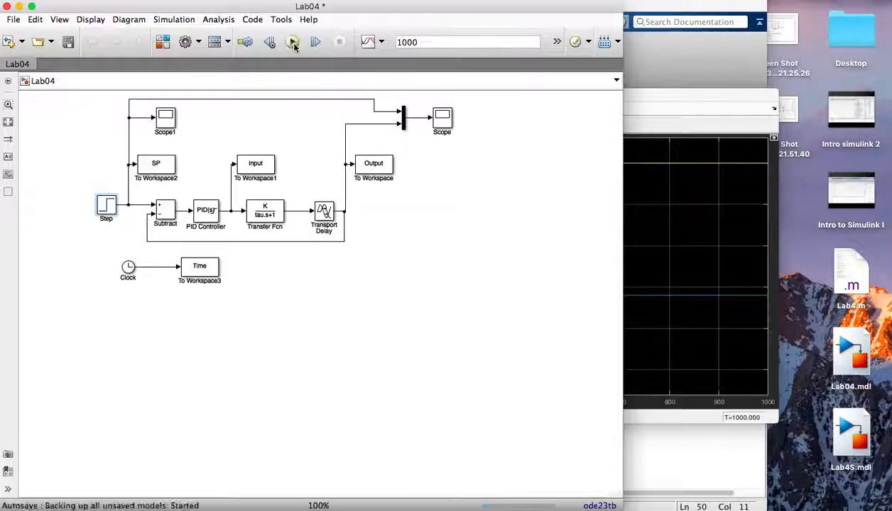